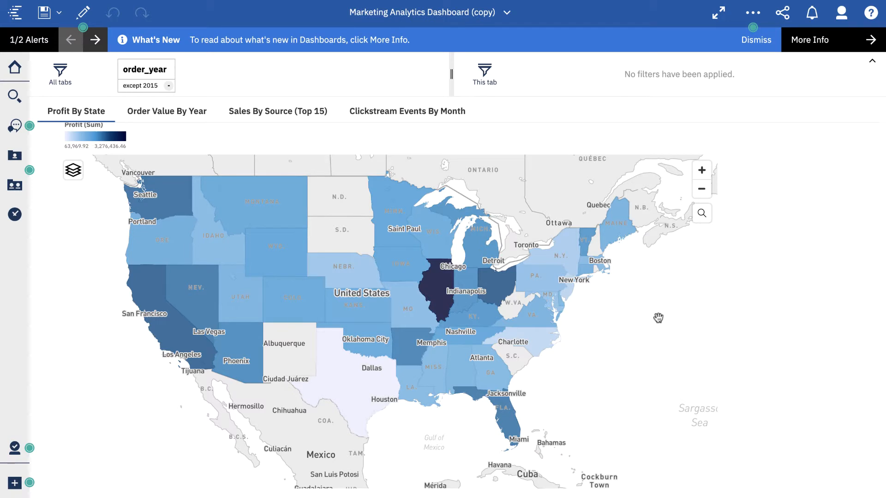
- Open the Clickstream Events By Month tab and inspect the event counts for each month
{"action": "left_click", "coordinate": [441, 120]}
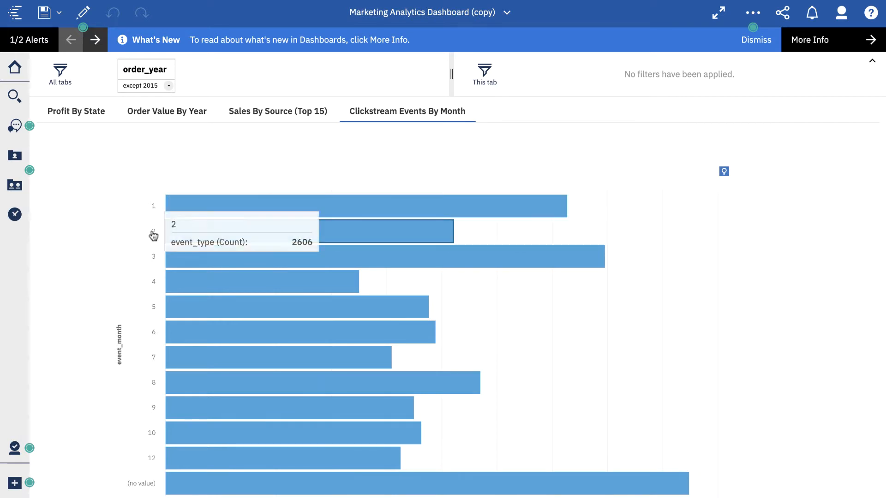
{"action": "mouse_move", "coordinate": [177, 267]}
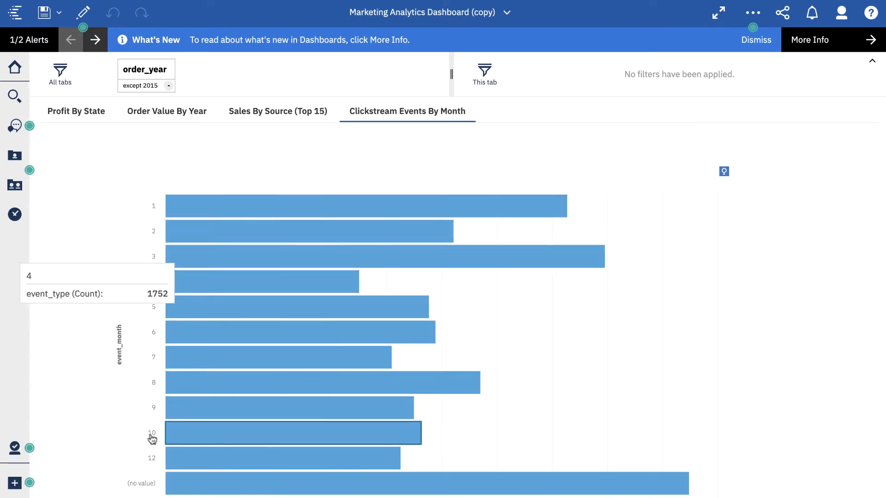
{"action": "mouse_move", "coordinate": [151, 439]}
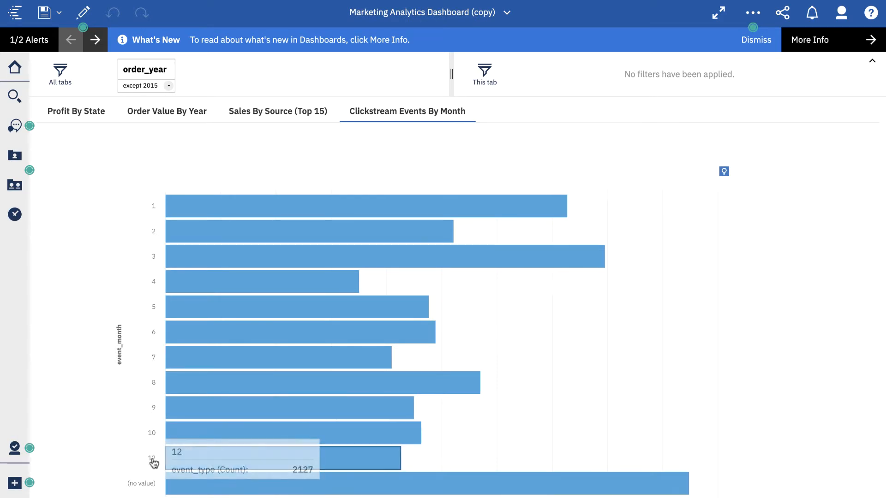
{"action": "mouse_move", "coordinate": [146, 488]}
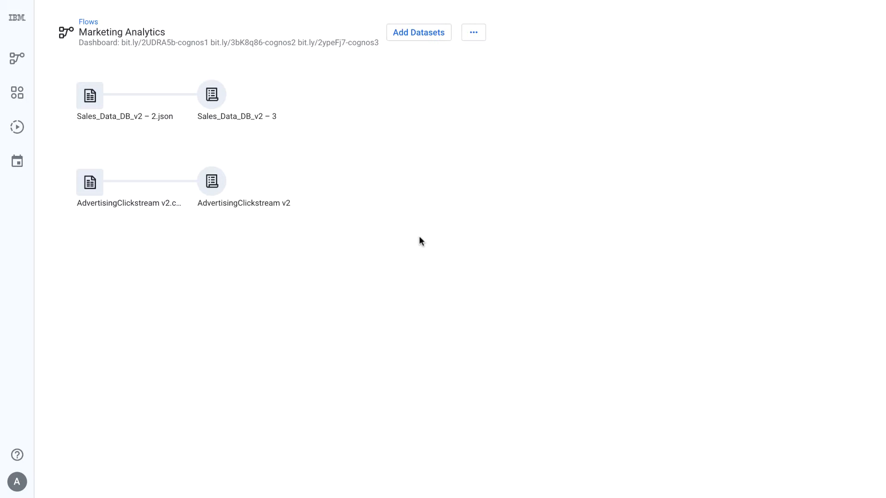
- Open the AdvertisingClickstream v2 recipe from the Marketing Analytics flow and review its column profiles
{"action": "double_click", "coordinate": [206, 178]}
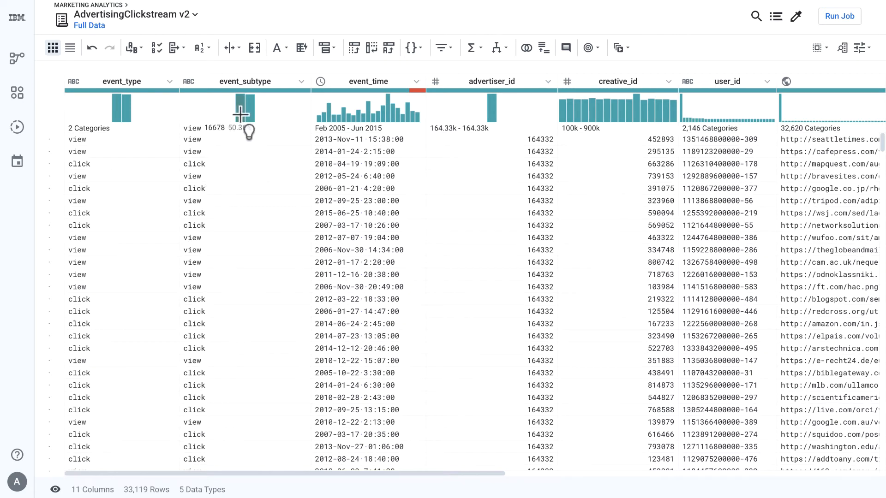
{"action": "mouse_move", "coordinate": [248, 115]}
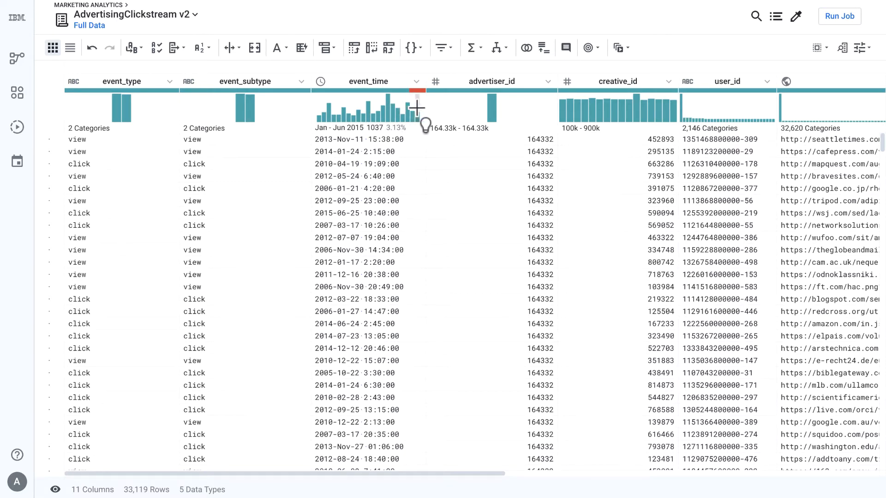
{"action": "mouse_move", "coordinate": [395, 91]}
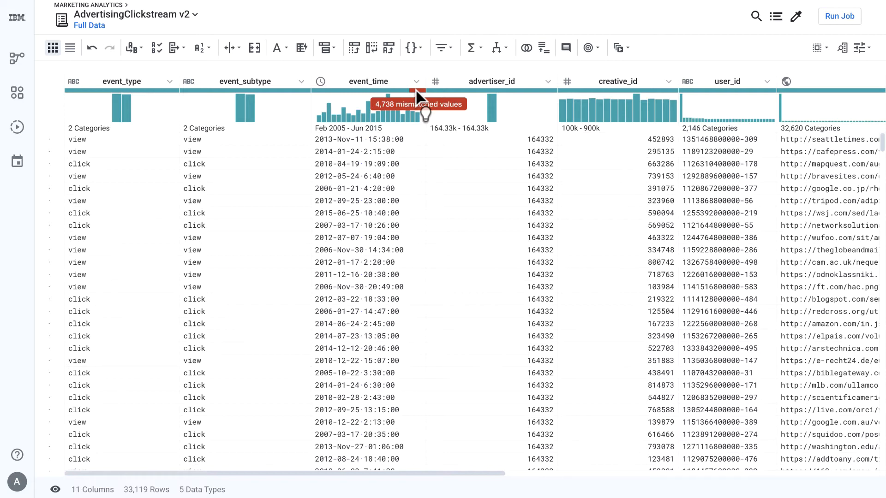
- Delete the rows whose event_time value is 'Error: Timed out'
{"action": "left_click", "coordinate": [418, 91]}
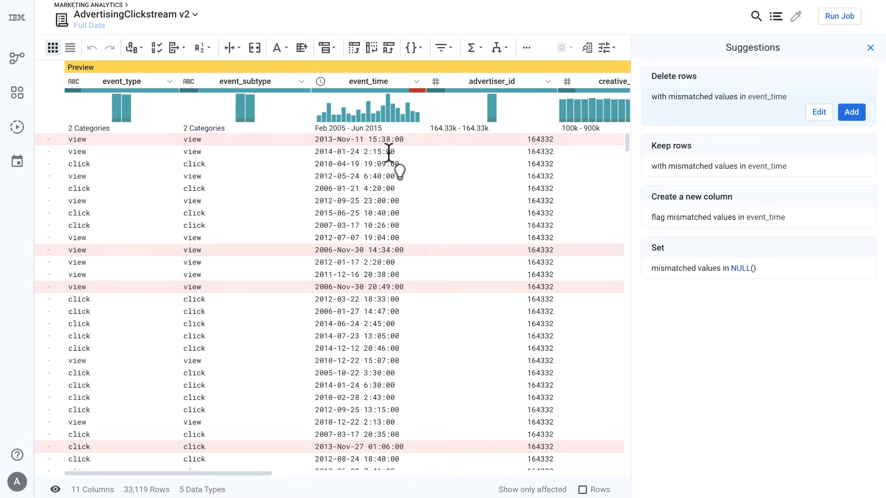
{"action": "left_click", "coordinate": [376, 83]}
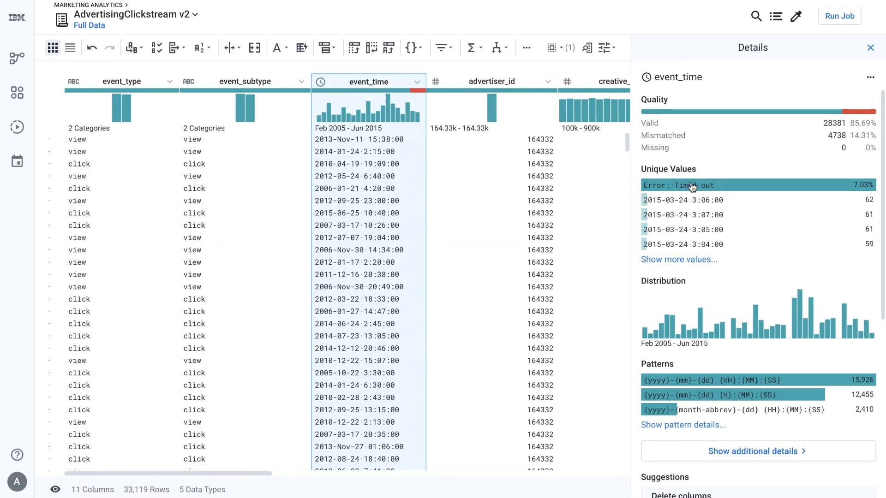
{"action": "left_click", "coordinate": [726, 191]}
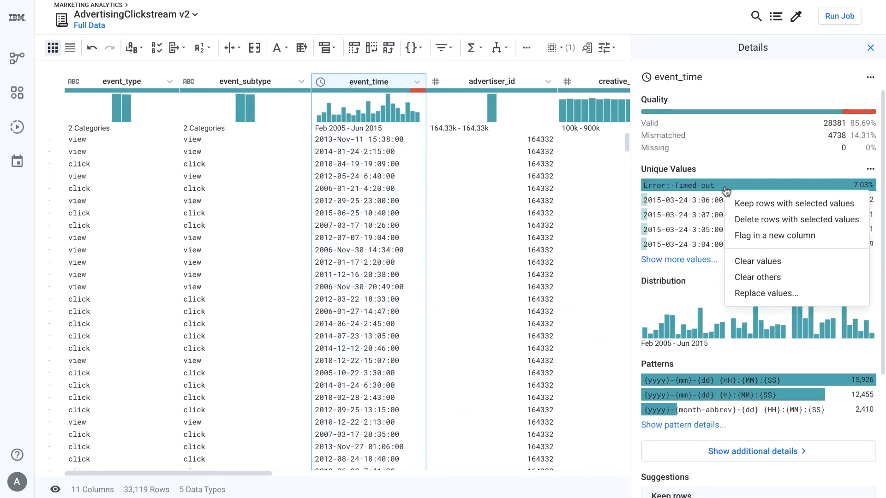
{"action": "left_click", "coordinate": [745, 221]}
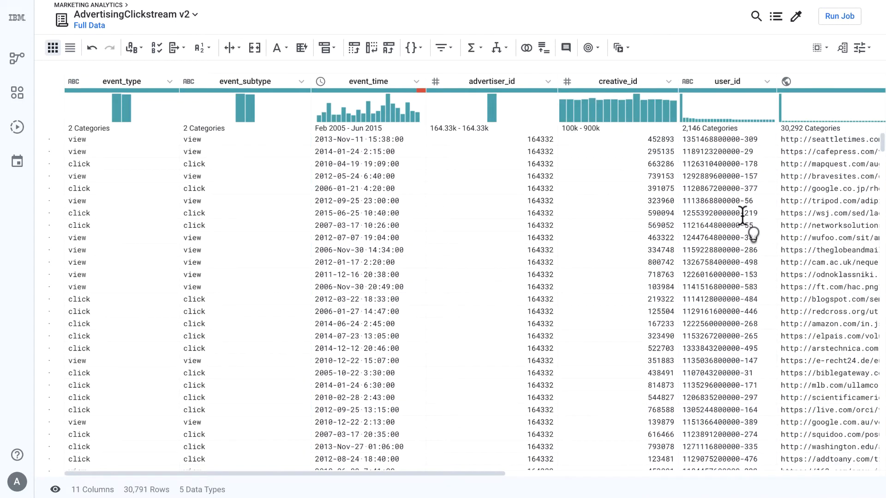
{"action": "left_click", "coordinate": [422, 92]}
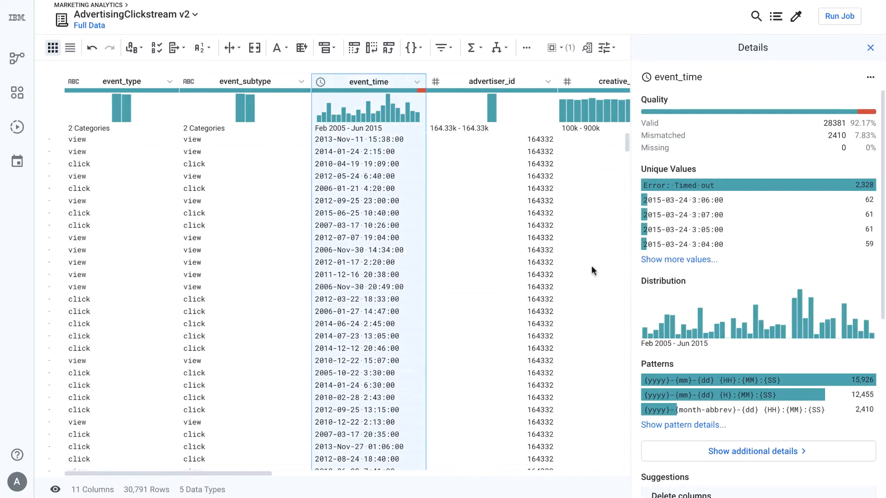
{"action": "left_click", "coordinate": [658, 424]}
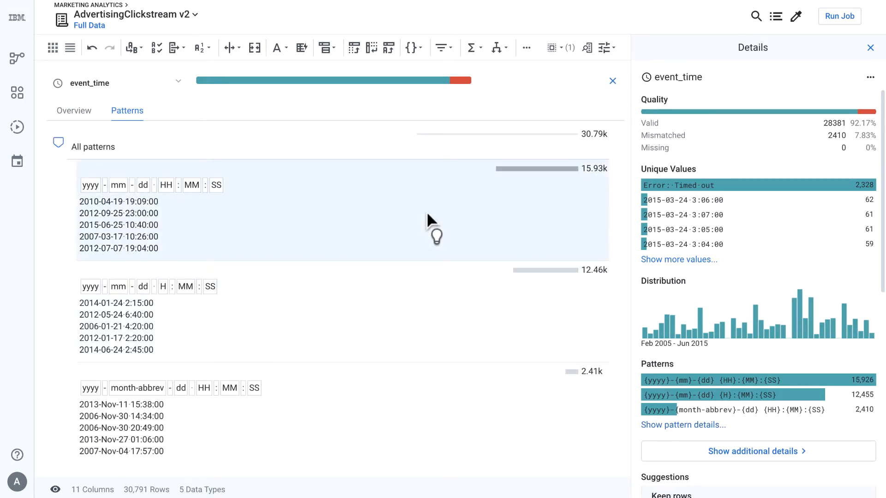
{"action": "scroll", "coordinate": [663, 337], "scroll_direction": "down", "scroll_amount": 5}
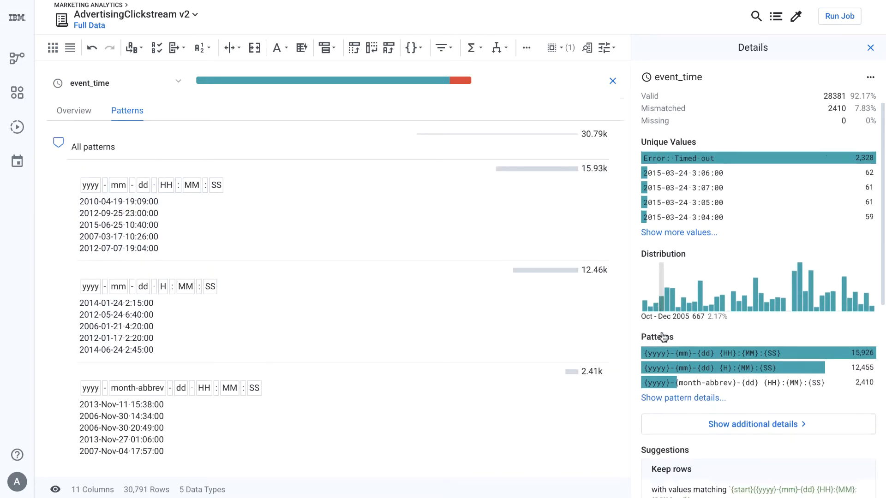
{"action": "mouse_move", "coordinate": [697, 353]}
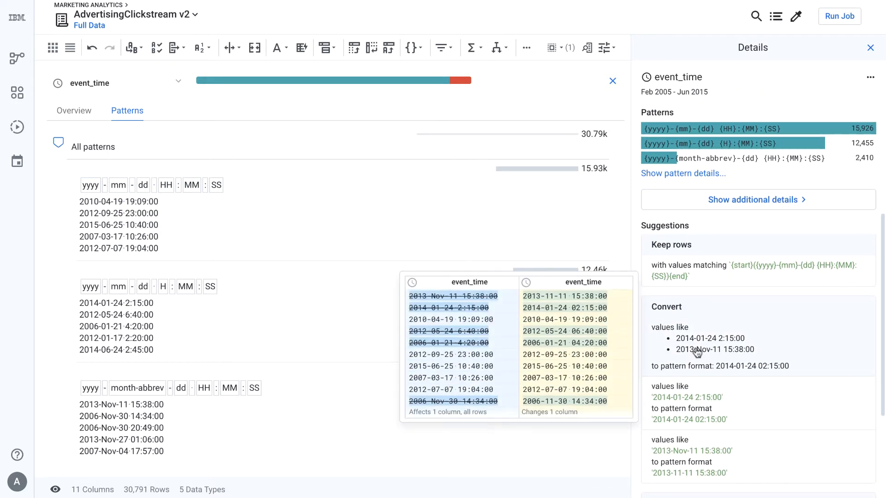
{"action": "left_click", "coordinate": [697, 353]}
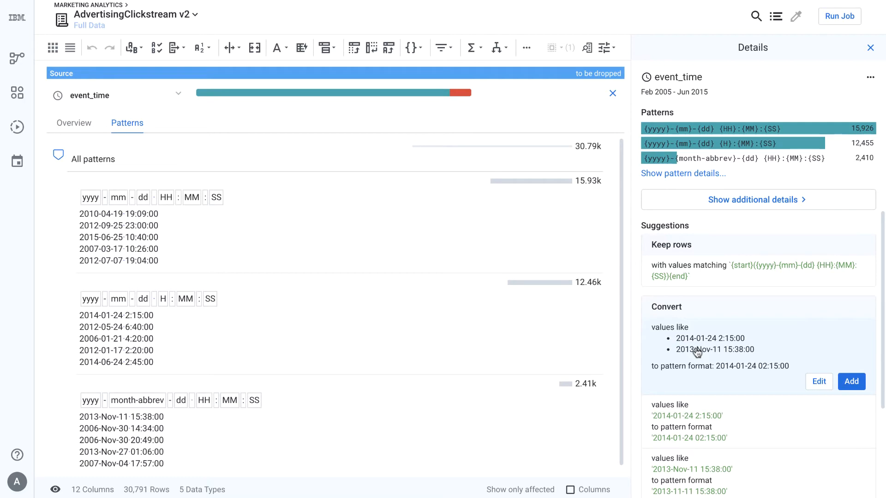
{"action": "left_click", "coordinate": [613, 94]}
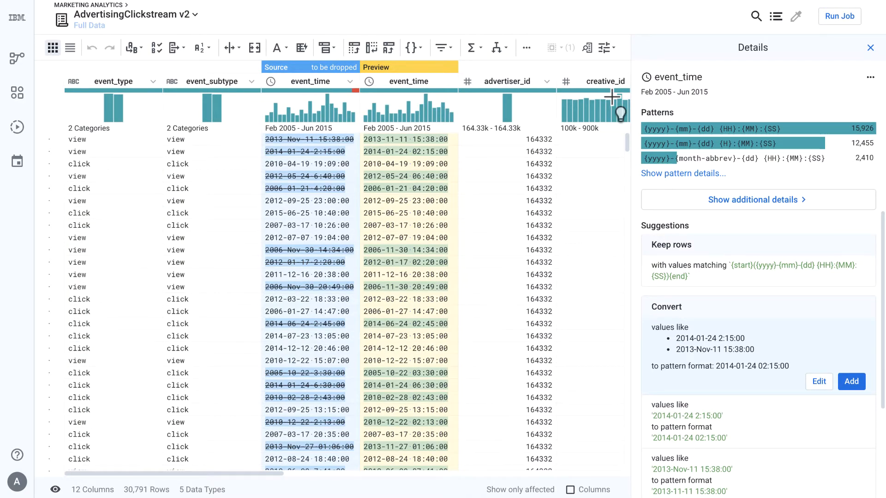
{"action": "mouse_move", "coordinate": [417, 92]}
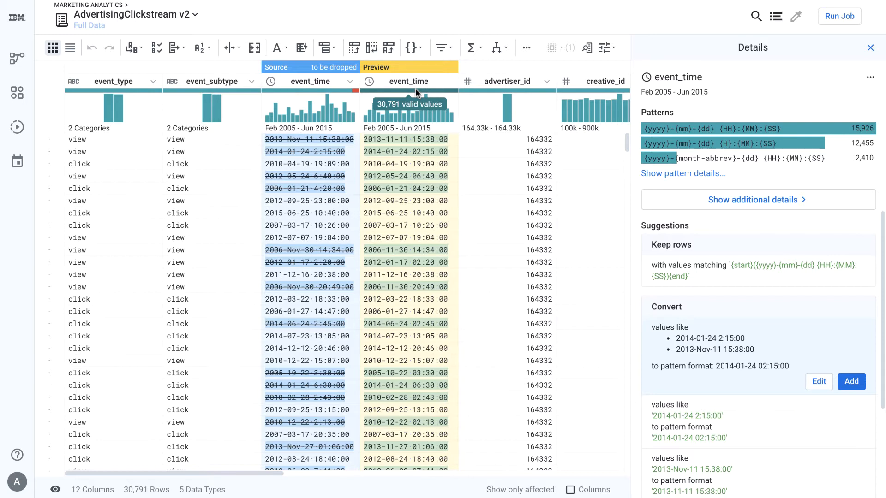
{"action": "mouse_move", "coordinate": [339, 89]}
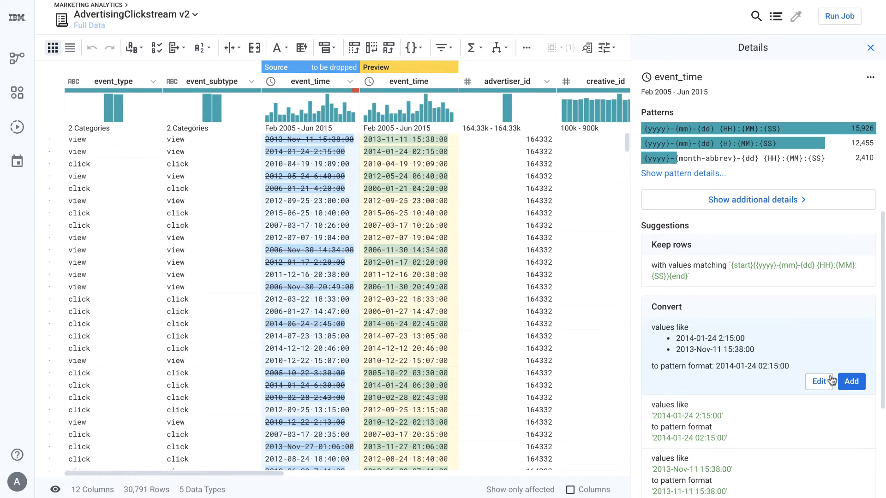
{"action": "left_click", "coordinate": [851, 382]}
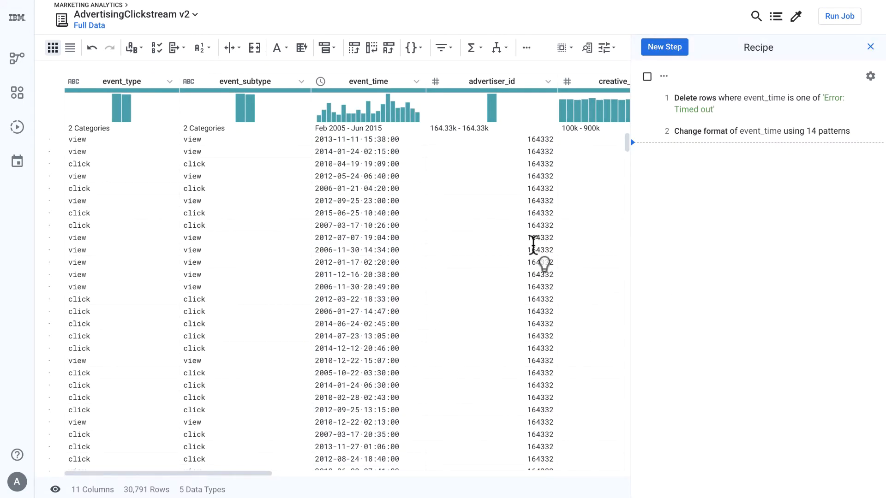
- Create a domain_url column from DOMAIN(url) for the url column
{"action": "scroll", "coordinate": [528, 244], "scroll_direction": "right", "scroll_amount": 5}
{"action": "scroll", "coordinate": [528, 244], "scroll_direction": "right", "scroll_amount": 8}
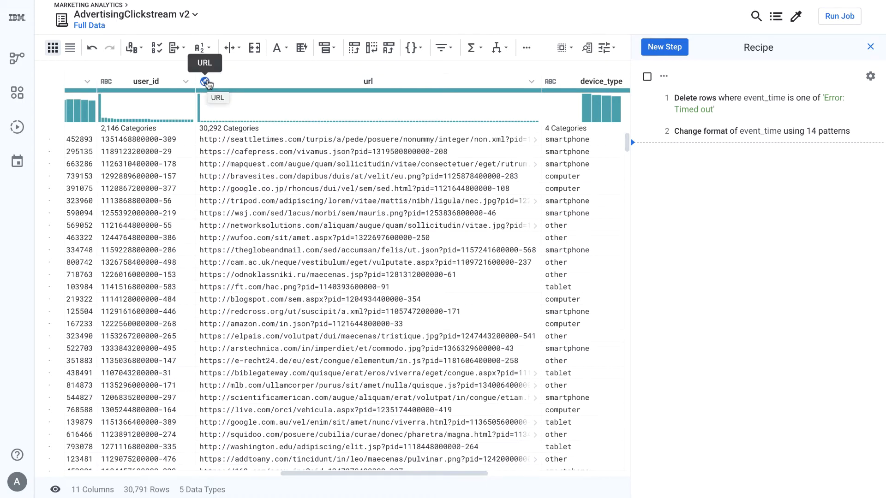
{"action": "left_click", "coordinate": [368, 83]}
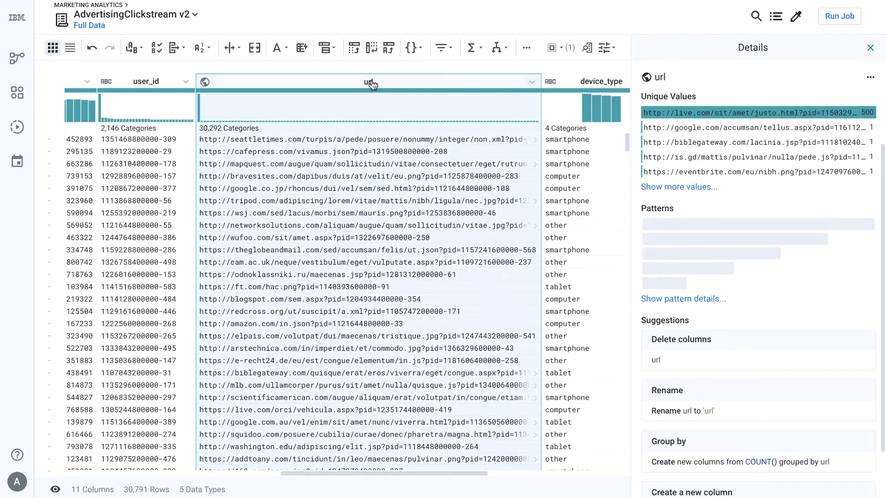
{"action": "scroll", "coordinate": [702, 286], "scroll_direction": "down", "scroll_amount": 2}
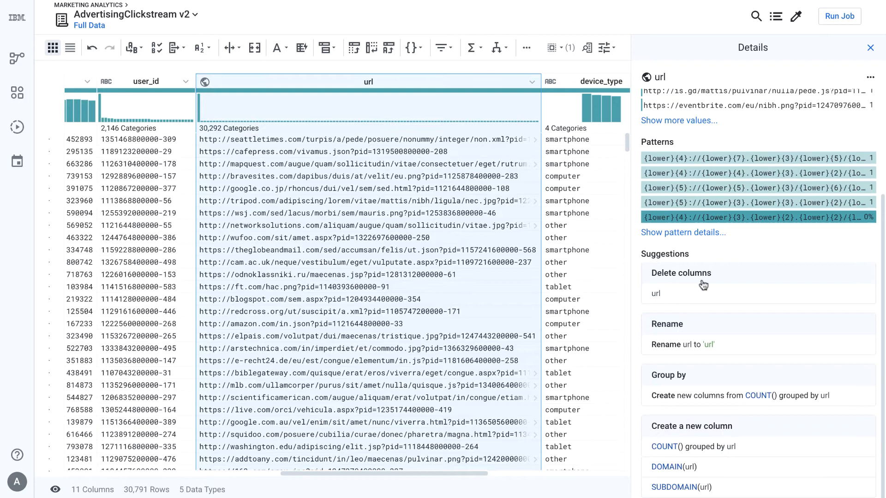
{"action": "left_click", "coordinate": [702, 471]}
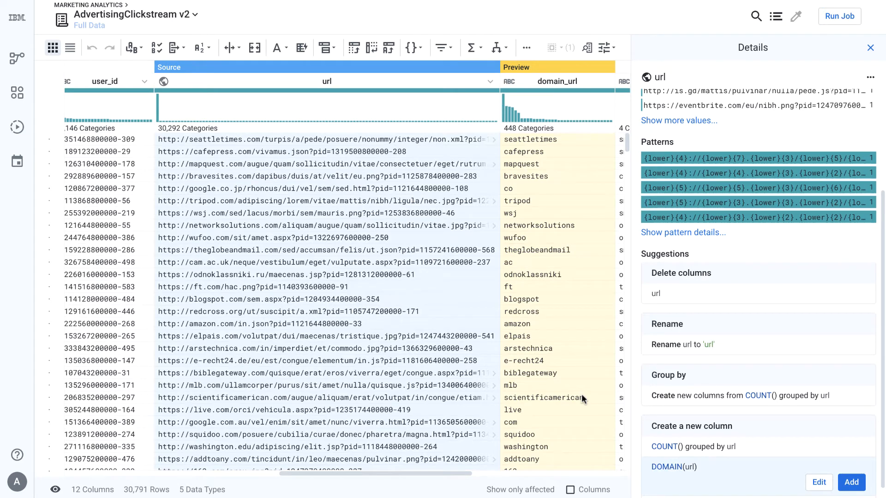
{"action": "left_click", "coordinate": [850, 485]}
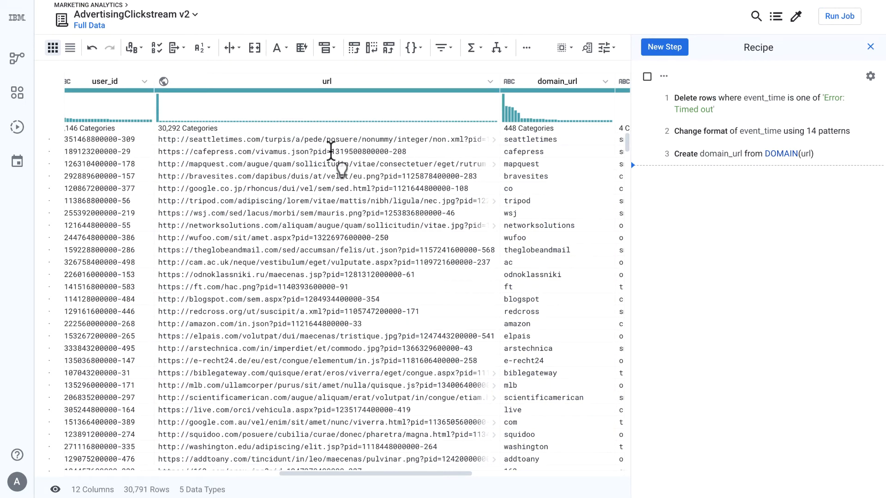
- Extract the {digit}+-{digit}+ pid number from url into a new column and rename it product_id
{"action": "left_click_drag", "start_coordinate": [331, 152], "coordinate": [405, 150]}
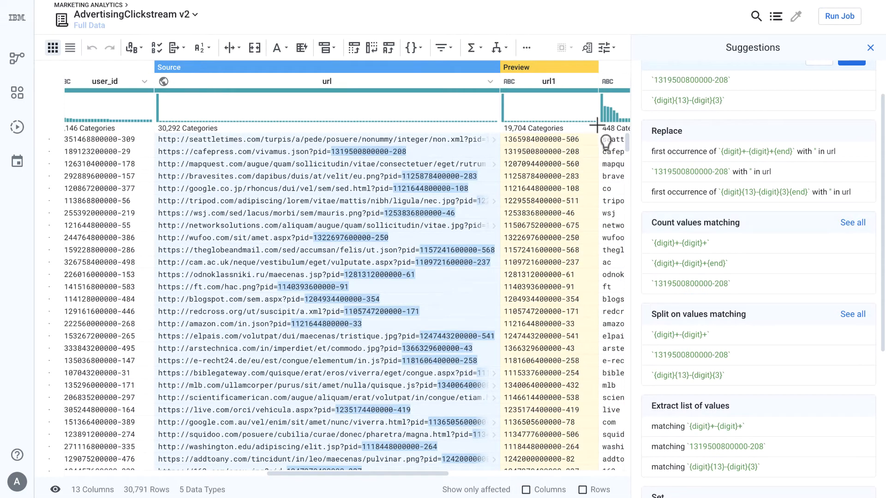
{"action": "scroll", "coordinate": [674, 112], "scroll_direction": "up", "scroll_amount": 2}
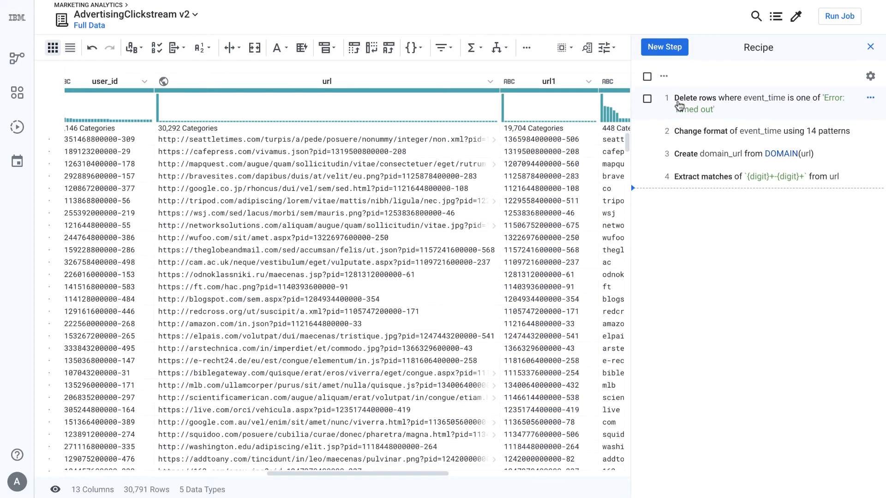
{"action": "left_click", "coordinate": [590, 82]}
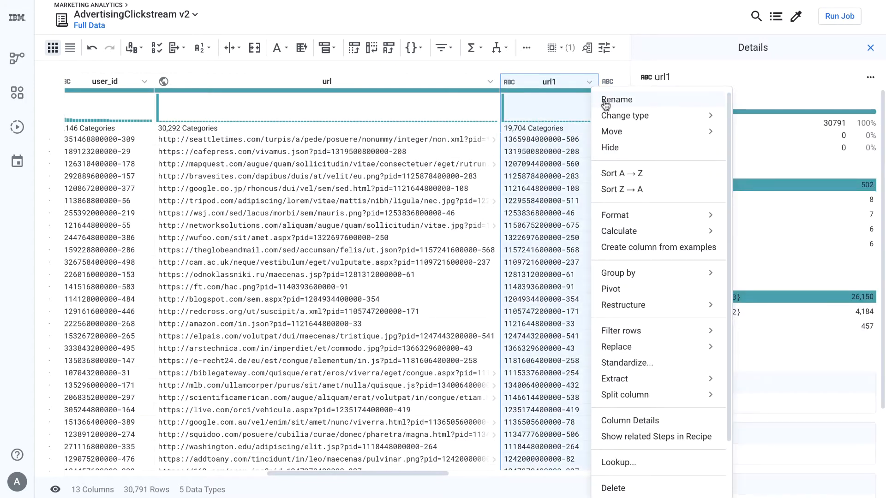
{"action": "left_click", "coordinate": [604, 101]}
{"action": "left_click", "coordinate": [678, 194]}
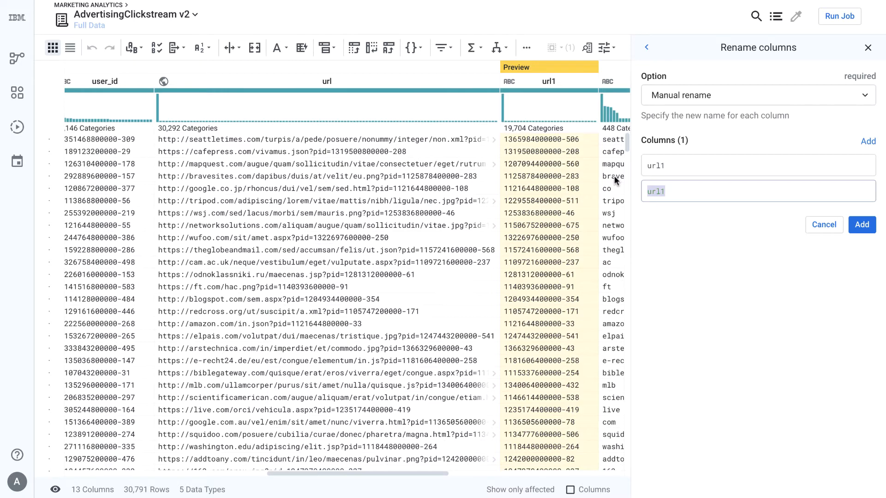
{"action": "type", "text": "product_id"}
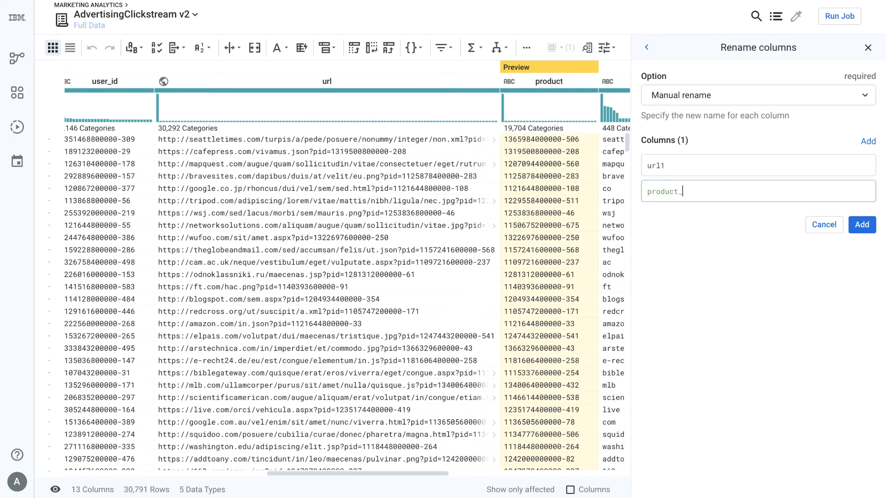
{"action": "left_click", "coordinate": [855, 227]}
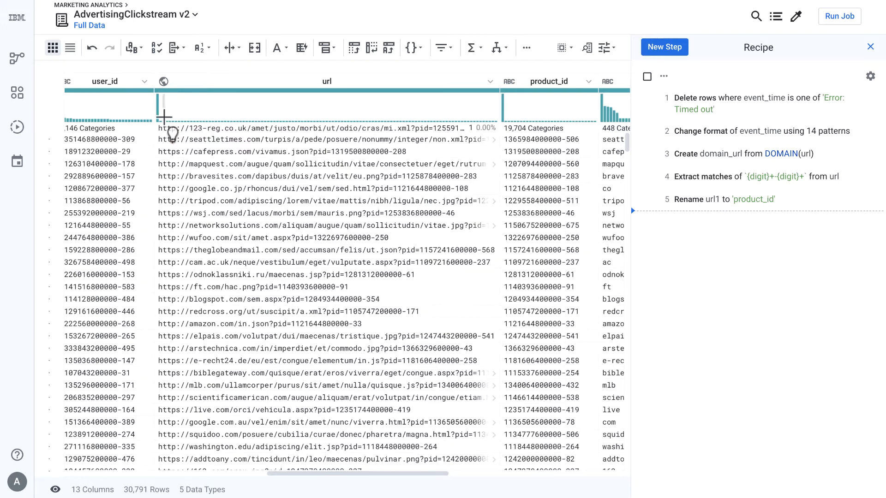
- Select the most frequent url value and show only the affected rows, reviewing them across the columns
{"action": "left_click", "coordinate": [158, 110]}
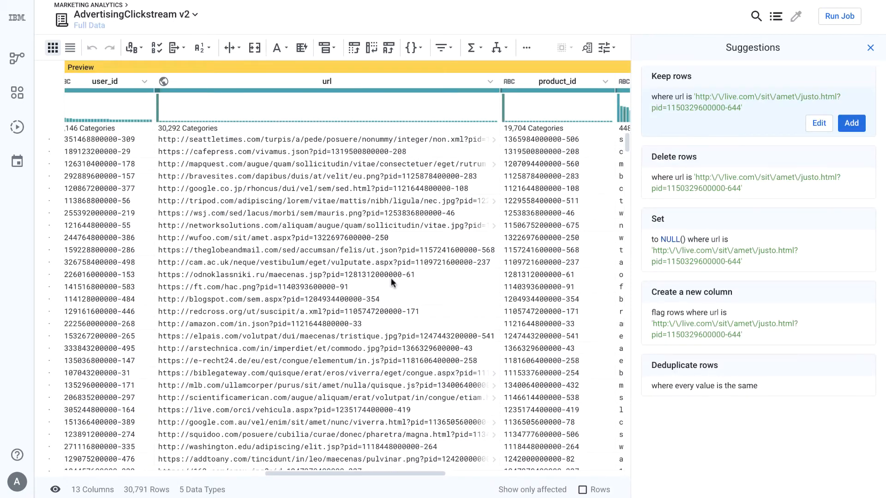
{"action": "left_click", "coordinate": [582, 490]}
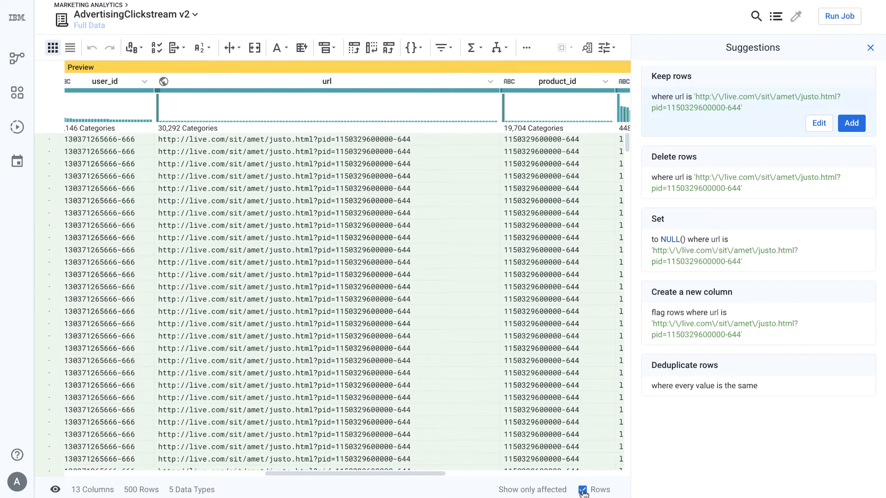
{"action": "scroll", "coordinate": [317, 305], "scroll_direction": "left", "scroll_amount": 10}
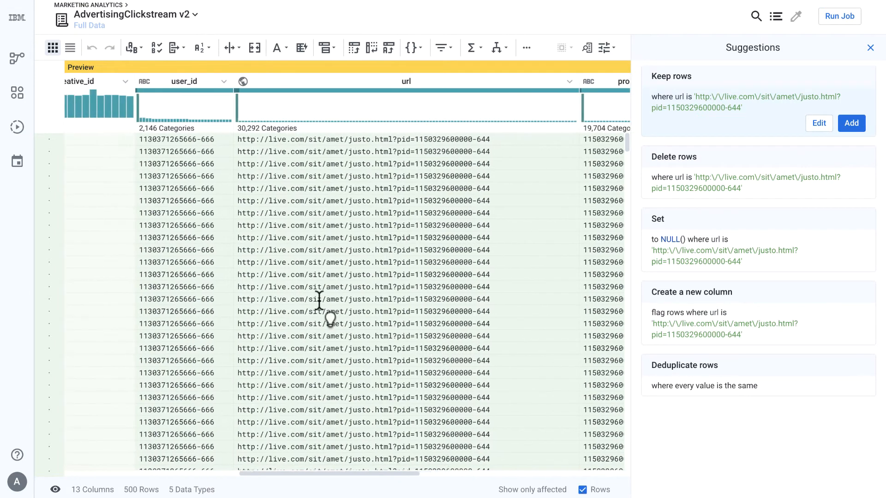
{"action": "scroll", "coordinate": [320, 301], "scroll_direction": "left", "scroll_amount": 8}
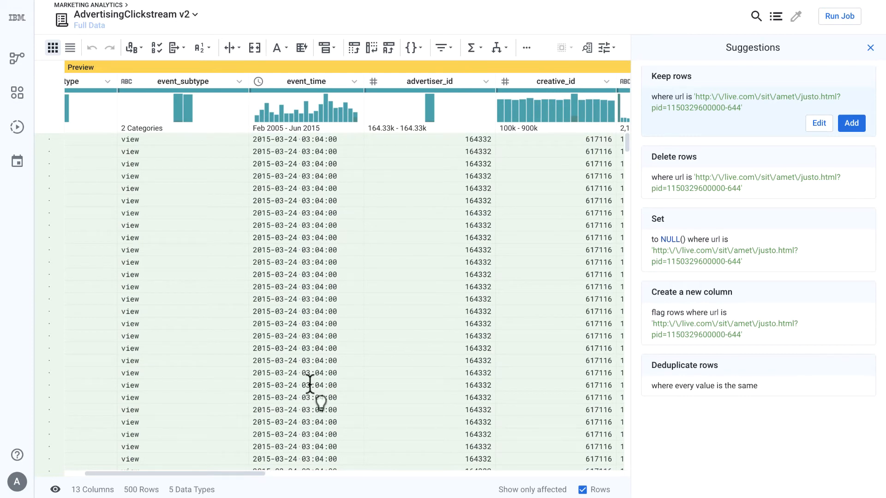
{"action": "scroll", "coordinate": [310, 384], "scroll_direction": "right", "scroll_amount": 10}
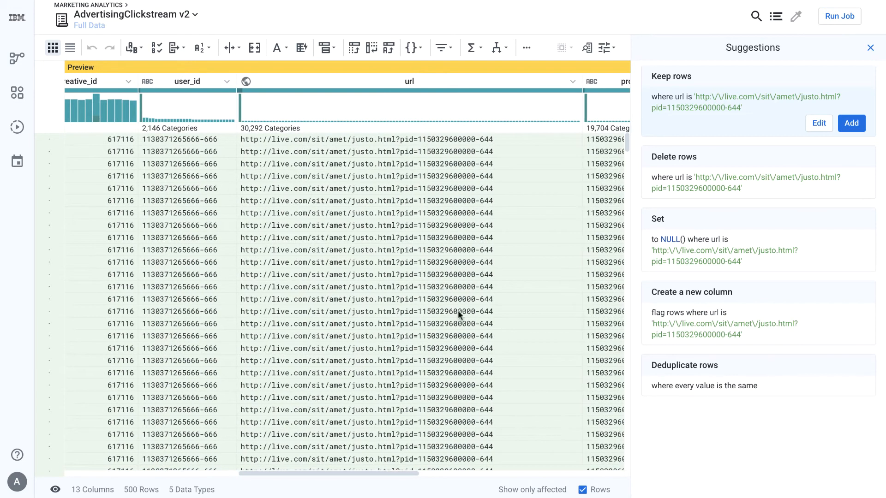
{"action": "left_click", "coordinate": [714, 192]}
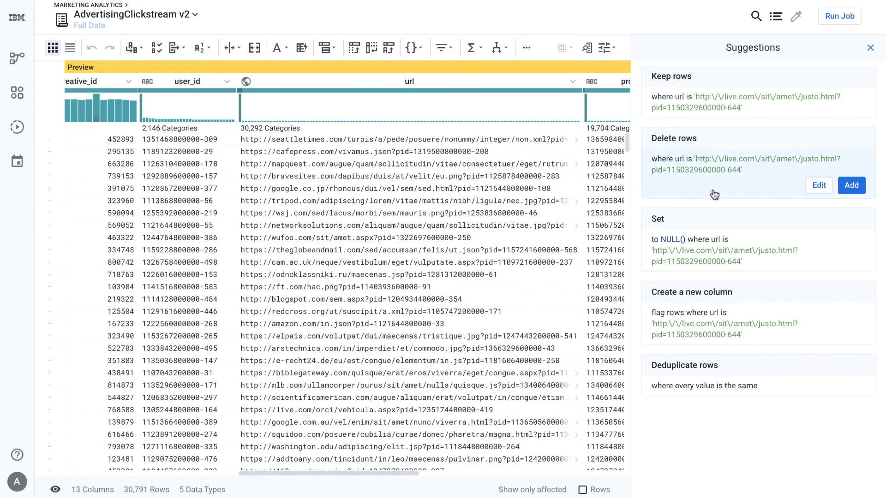
{"action": "left_click", "coordinate": [851, 187]}
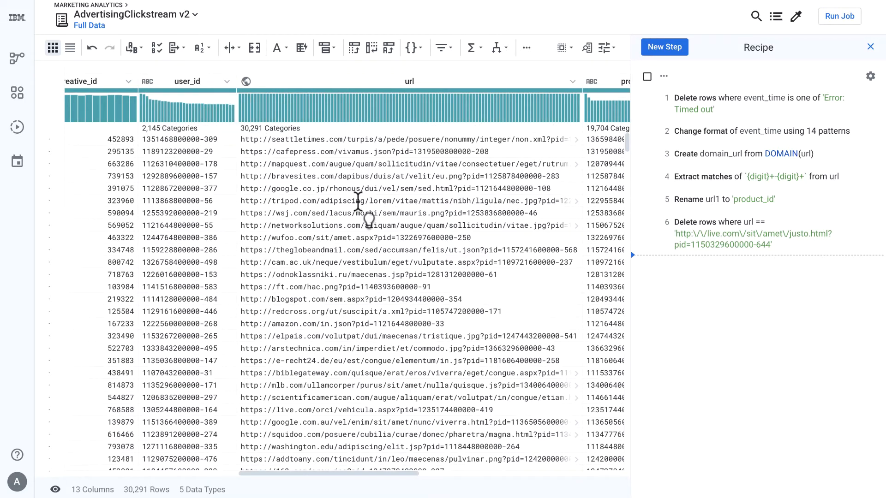
- Fill the missing os_id values with N/A
{"action": "scroll", "coordinate": [361, 197], "scroll_direction": "right", "scroll_amount": 5}
{"action": "scroll", "coordinate": [358, 206], "scroll_direction": "right", "scroll_amount": 5}
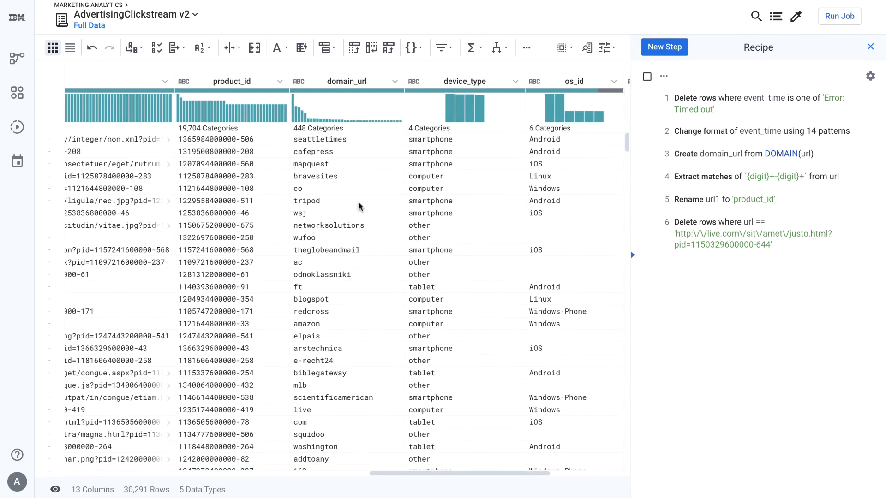
{"action": "scroll", "coordinate": [358, 201], "scroll_direction": "right", "scroll_amount": 1}
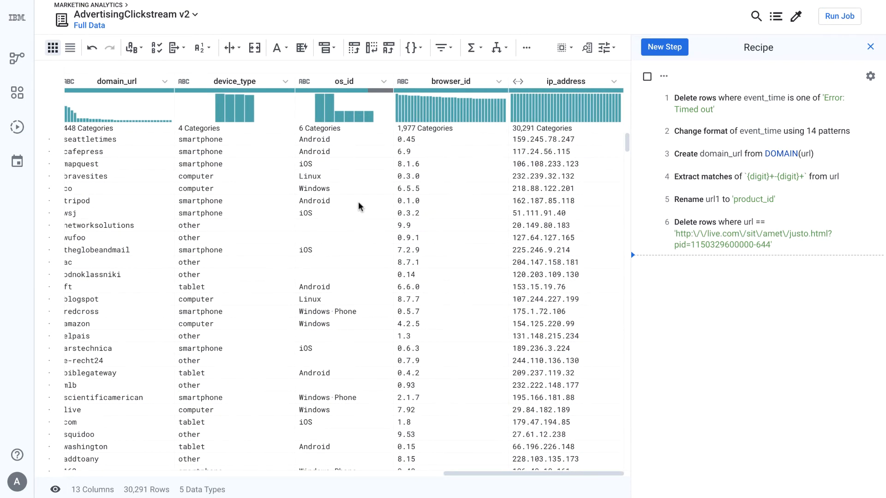
{"action": "left_click", "coordinate": [381, 88]}
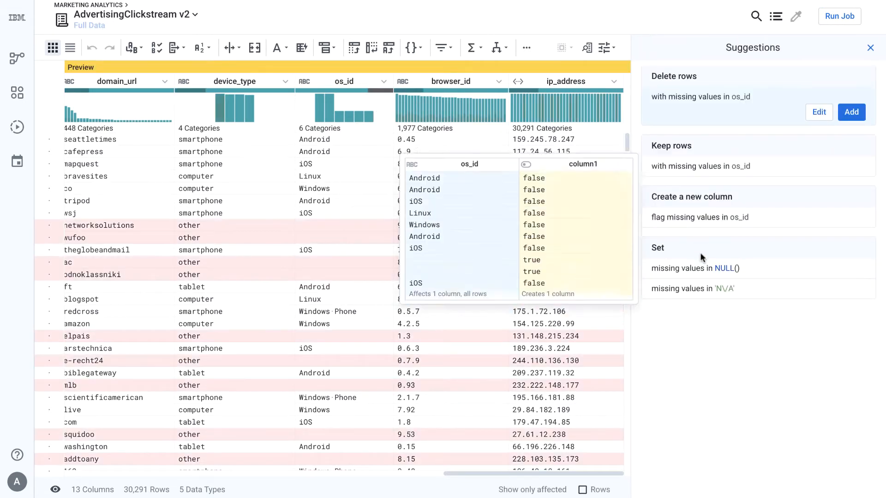
{"action": "left_click", "coordinate": [714, 298]}
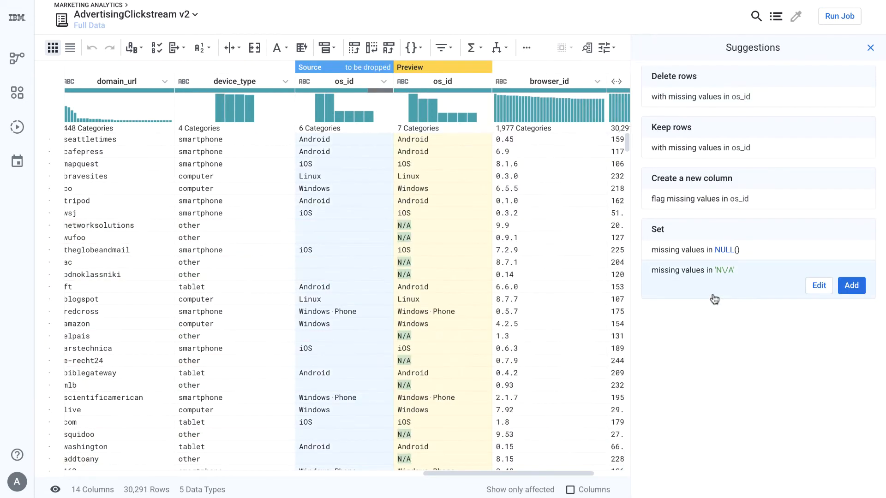
{"action": "left_click", "coordinate": [849, 287]}
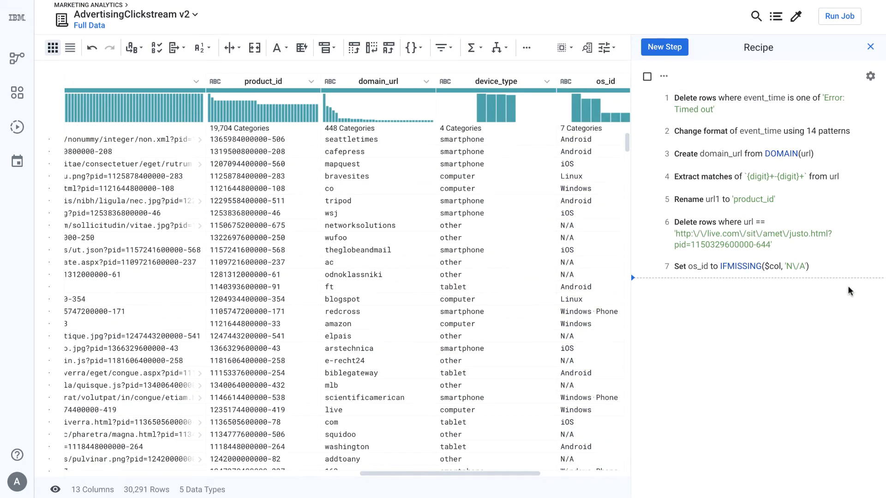
- Switch to the Sales_Data_DB_v2 – 3 recipe
{"action": "left_click", "coordinate": [187, 21]}
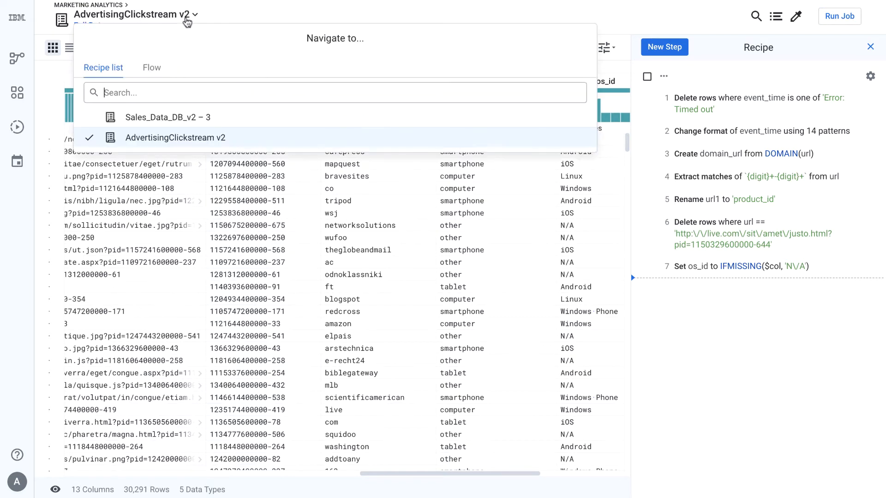
{"action": "left_click", "coordinate": [151, 70]}
{"action": "left_click", "coordinate": [222, 120]}
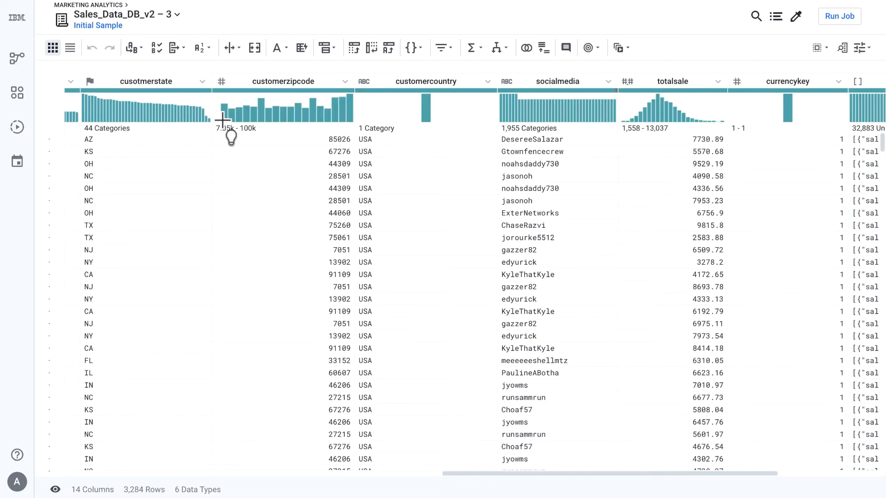
- Flatten the salesorderlines arrays so each element becomes its own row
{"action": "scroll", "coordinate": [223, 120], "scroll_direction": "right", "scroll_amount": 5}
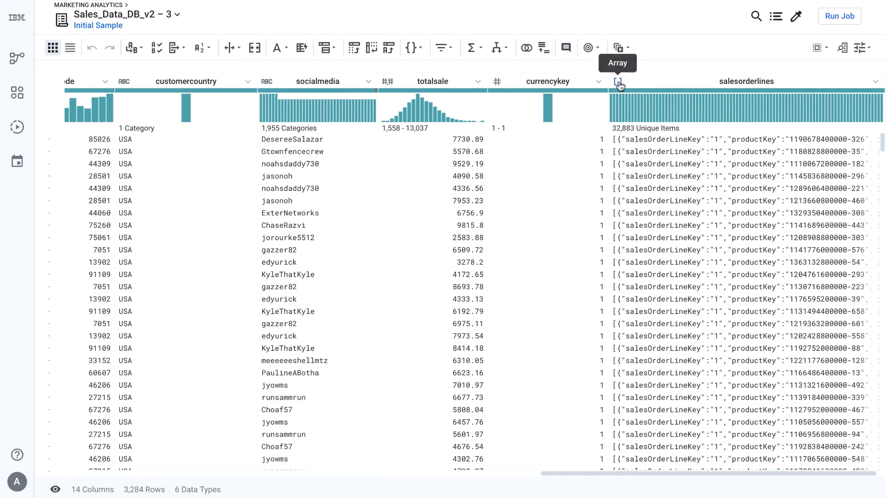
{"action": "left_click", "coordinate": [875, 140]}
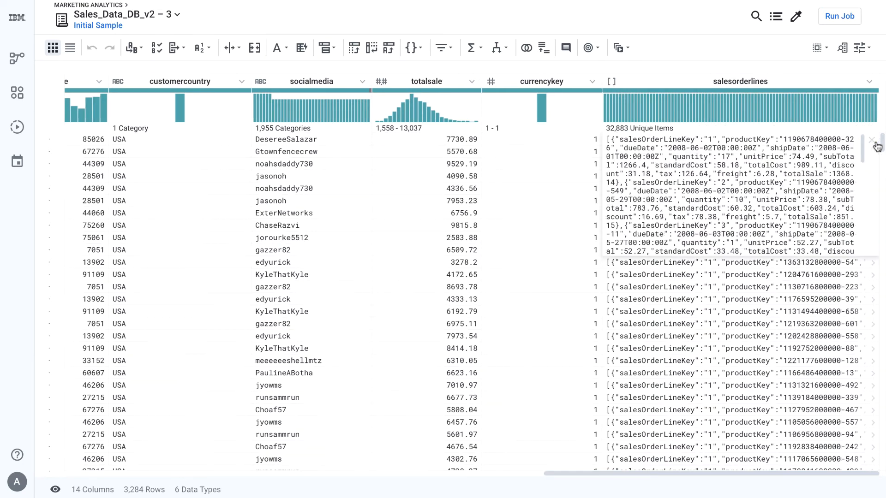
{"action": "left_click", "coordinate": [871, 143]}
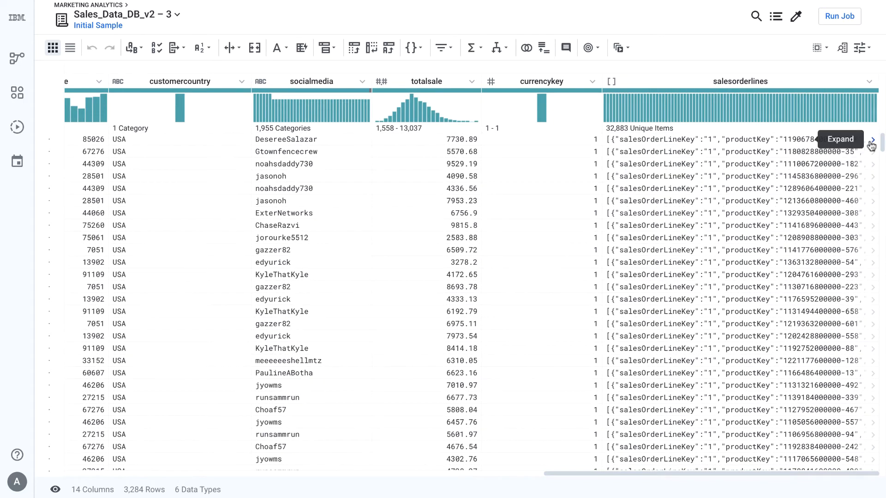
{"action": "left_click", "coordinate": [781, 85]}
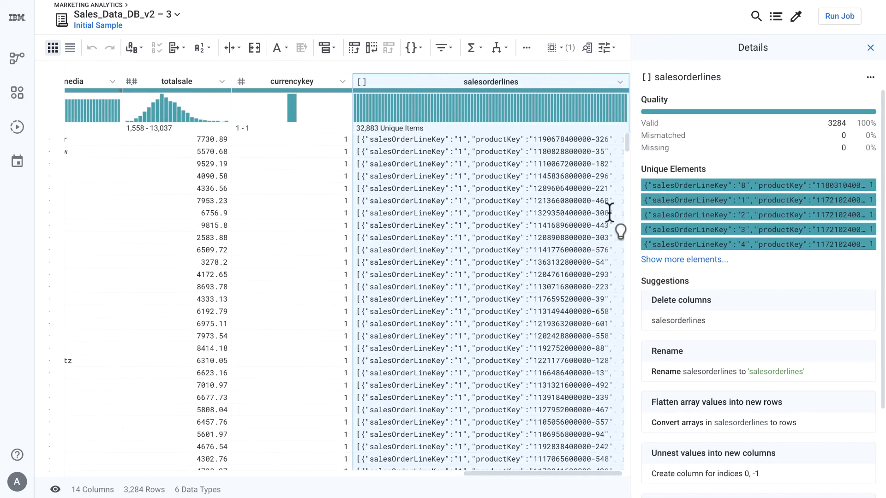
{"action": "scroll", "coordinate": [717, 314], "scroll_direction": "down", "scroll_amount": 2}
{"action": "mouse_move", "coordinate": [715, 329]}
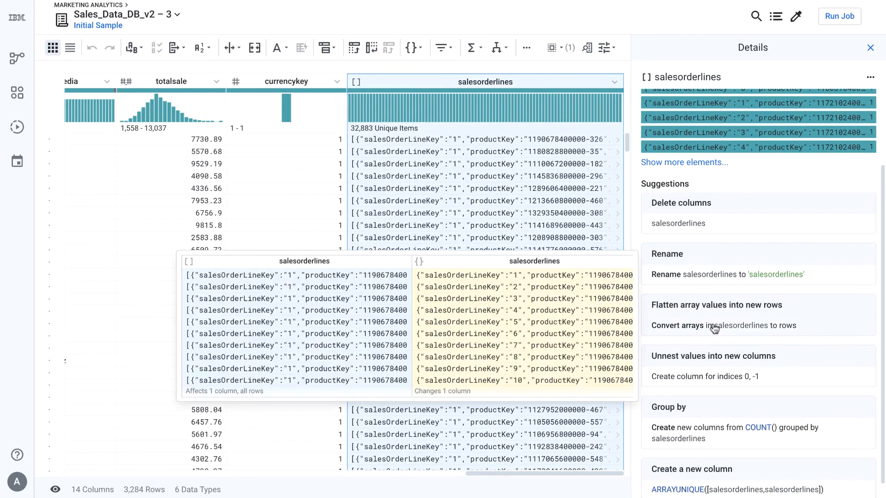
{"action": "left_click", "coordinate": [715, 329]}
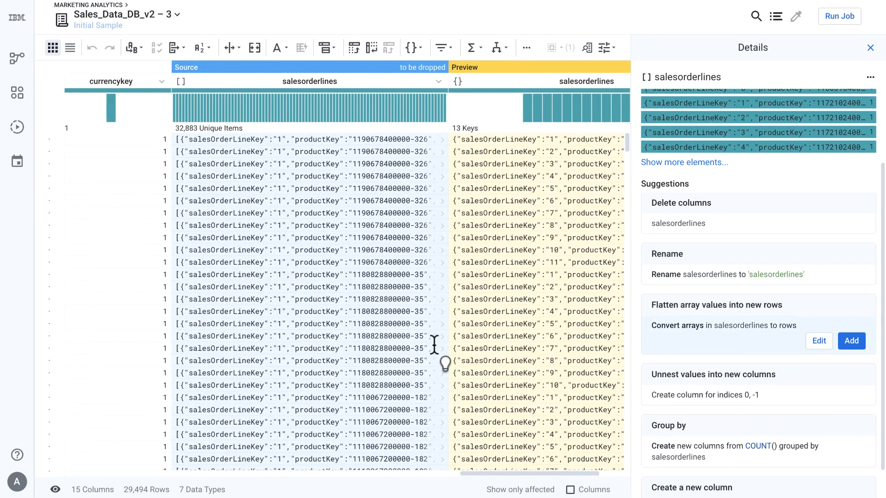
{"action": "left_click", "coordinate": [851, 341]}
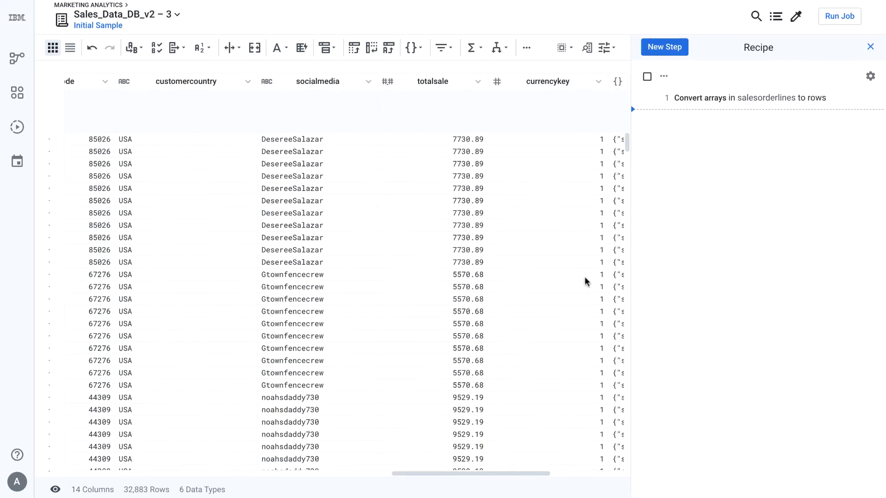
- Unnest the salesorderlines objects into new columns for all 13 keys
{"action": "scroll", "coordinate": [586, 278], "scroll_direction": "right", "scroll_amount": 5}
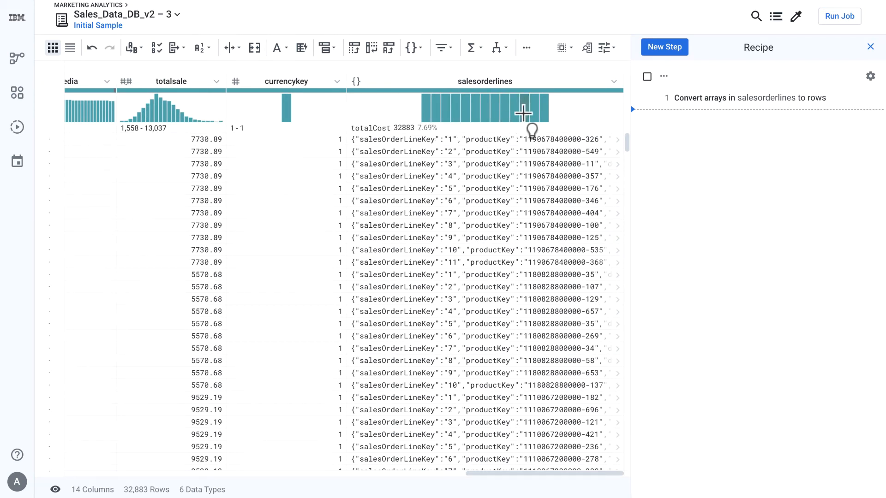
{"action": "left_click", "coordinate": [518, 82]}
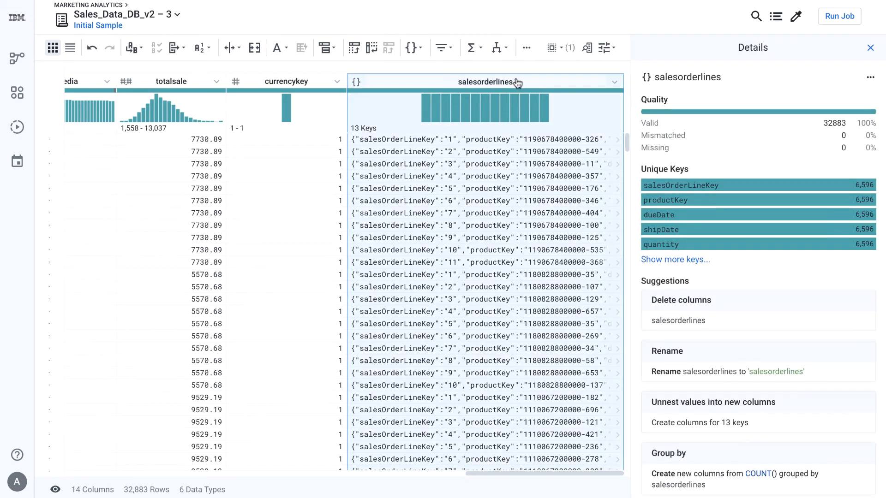
{"action": "left_click", "coordinate": [685, 428]}
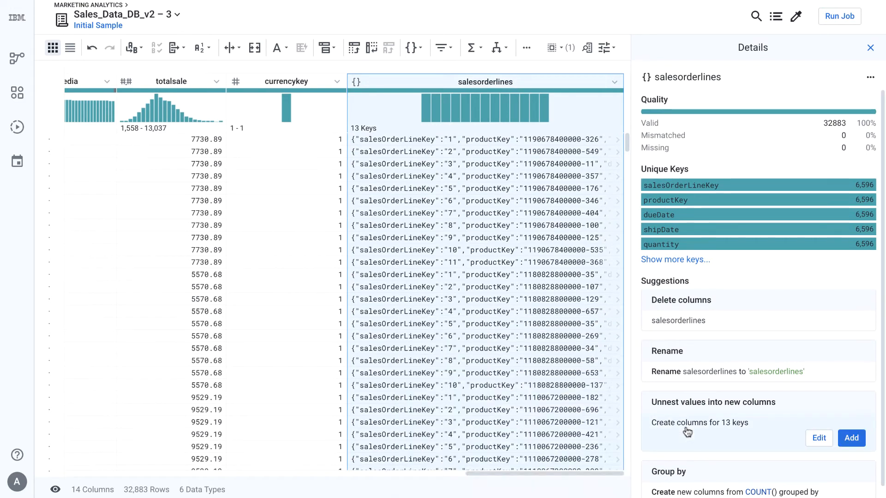
{"action": "scroll", "coordinate": [558, 317], "scroll_direction": "right", "scroll_amount": 4}
{"action": "scroll", "coordinate": [558, 313], "scroll_direction": "right", "scroll_amount": 8}
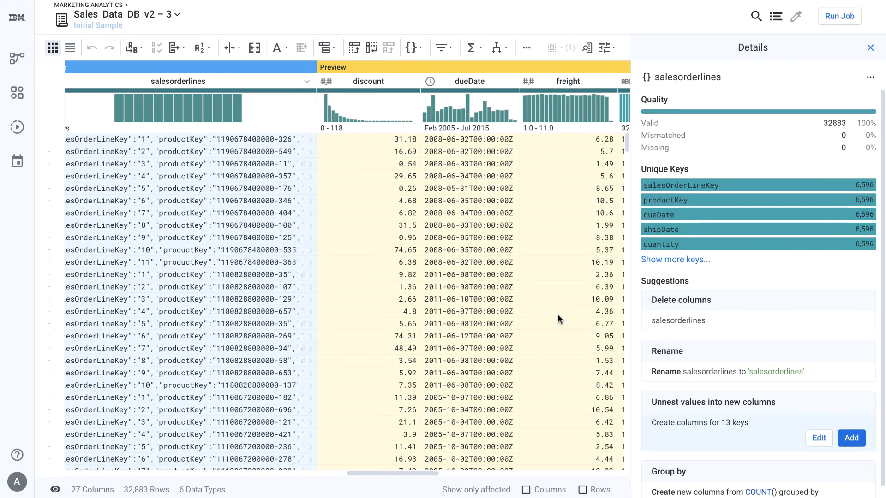
{"action": "scroll", "coordinate": [558, 315], "scroll_direction": "right", "scroll_amount": 6}
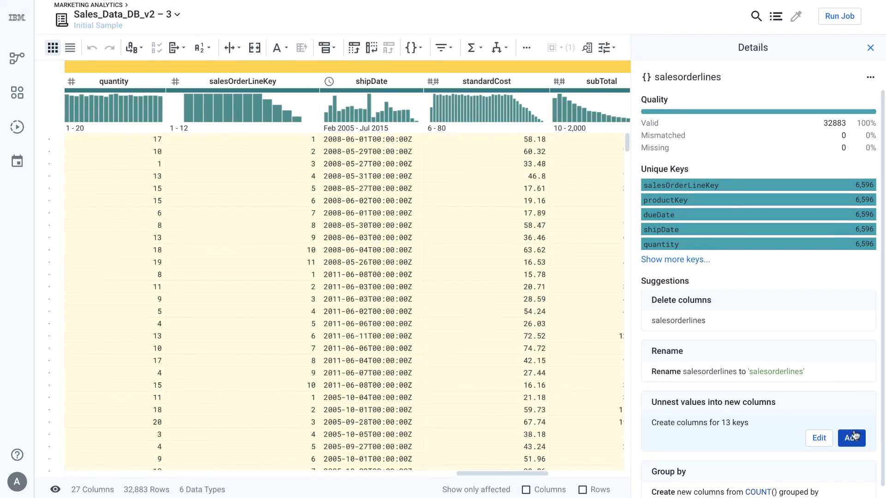
{"action": "left_click", "coordinate": [852, 438]}
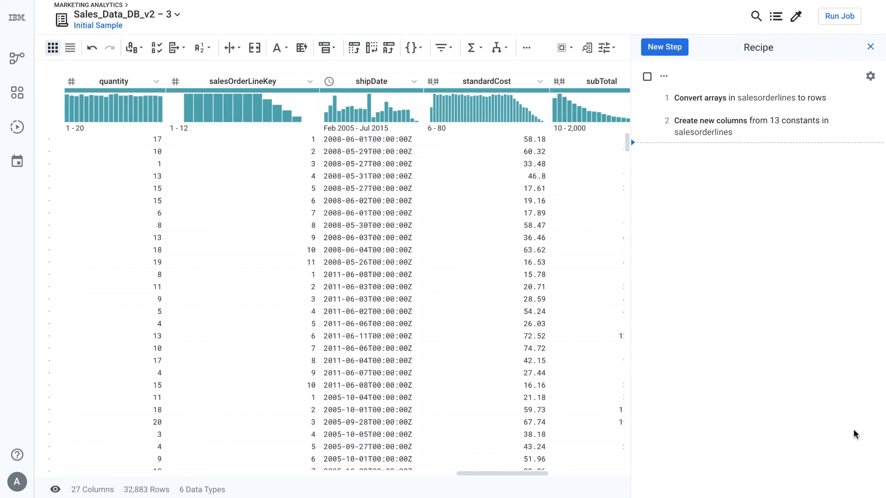
- Start a join of this recipe with the AdvertisingClickstream v2 recipe
{"action": "left_click", "coordinate": [527, 48]}
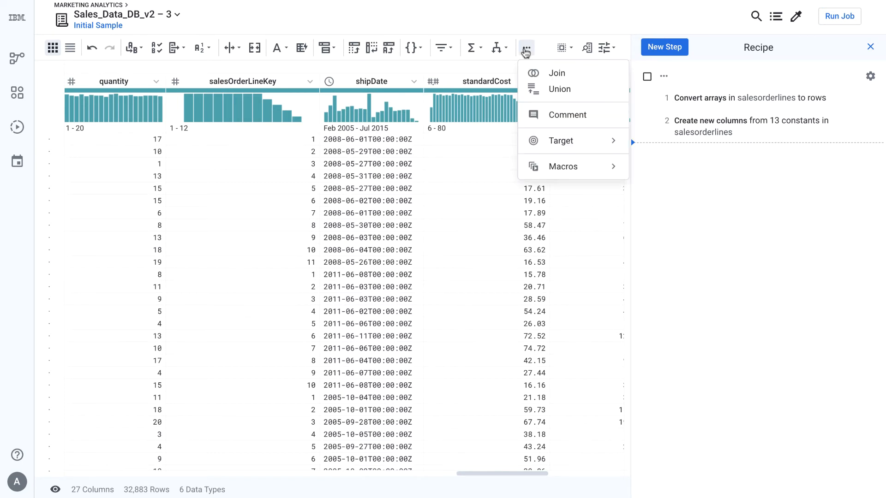
{"action": "left_click", "coordinate": [535, 71]}
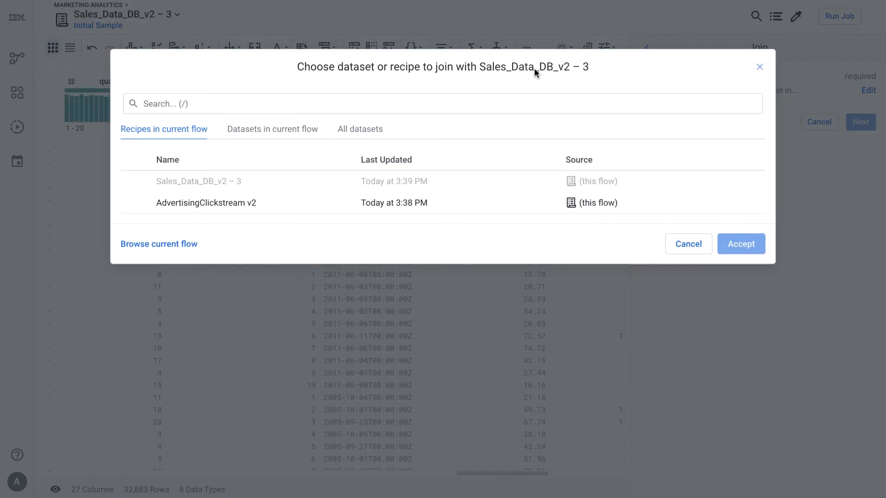
{"action": "left_click", "coordinate": [334, 203]}
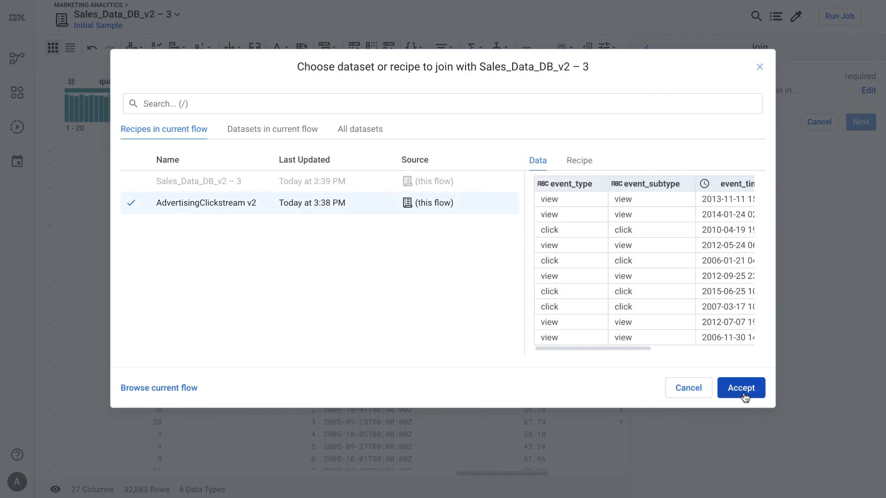
{"action": "left_click", "coordinate": [741, 390]}
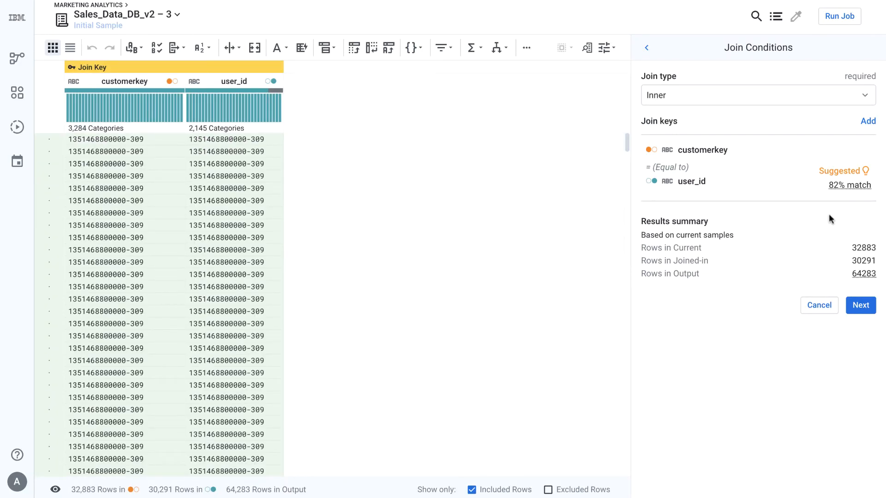
- Keep the Inner join type with customerkey matched to user_id and continue to output columns
{"action": "mouse_move", "coordinate": [844, 185]}
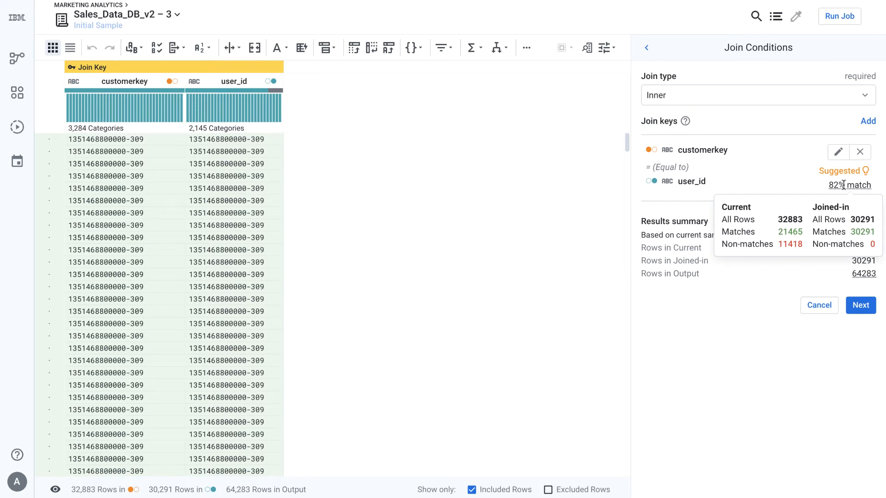
{"action": "left_click", "coordinate": [850, 96]}
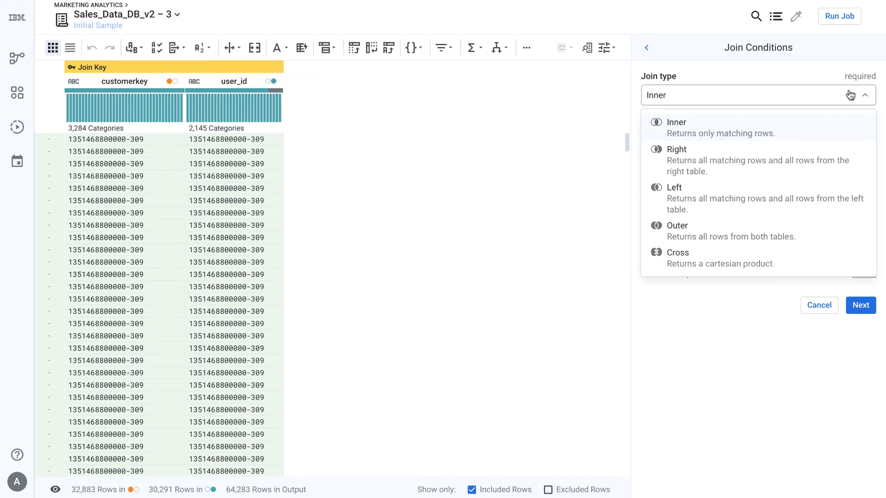
{"action": "left_click", "coordinate": [851, 95]}
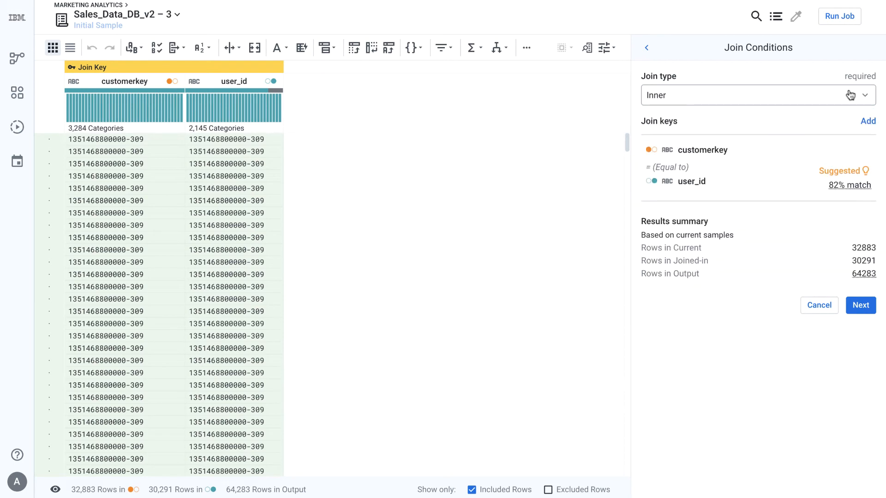
{"action": "left_click", "coordinate": [855, 306]}
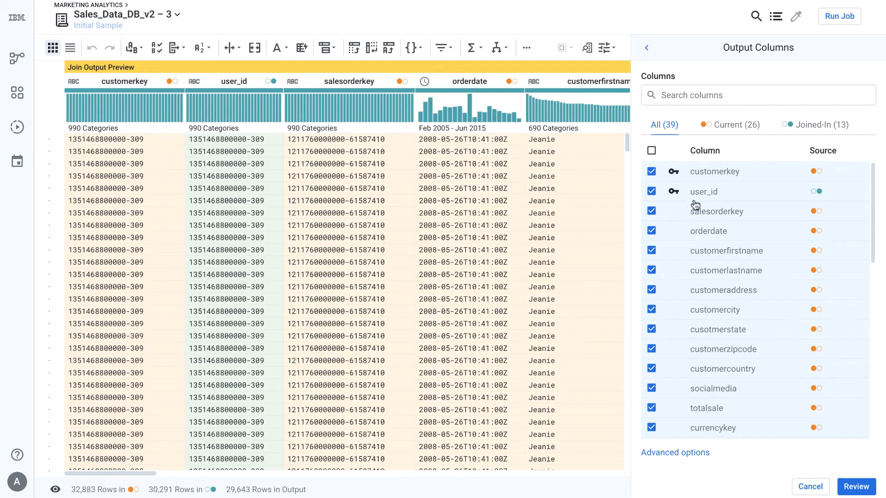
- Exclude the user_id and salesorderlines columns from the join output
{"action": "left_click", "coordinate": [651, 150]}
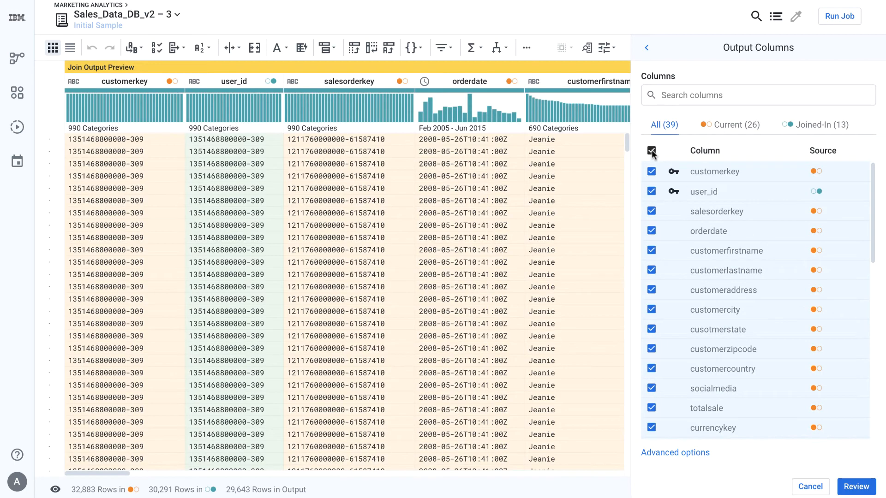
{"action": "left_click", "coordinate": [651, 191]}
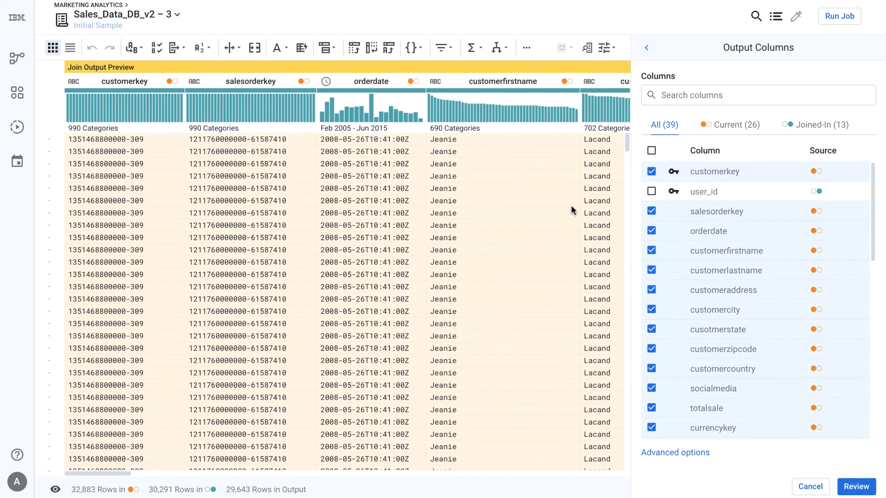
{"action": "scroll", "coordinate": [571, 211], "scroll_direction": "right", "scroll_amount": 5}
{"action": "scroll", "coordinate": [571, 211], "scroll_direction": "right", "scroll_amount": 6}
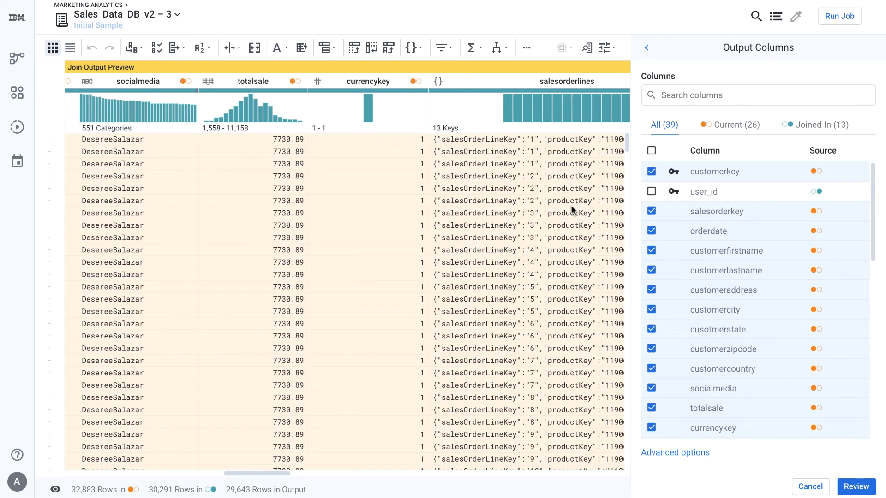
{"action": "scroll", "coordinate": [653, 287], "scroll_direction": "down", "scroll_amount": 3}
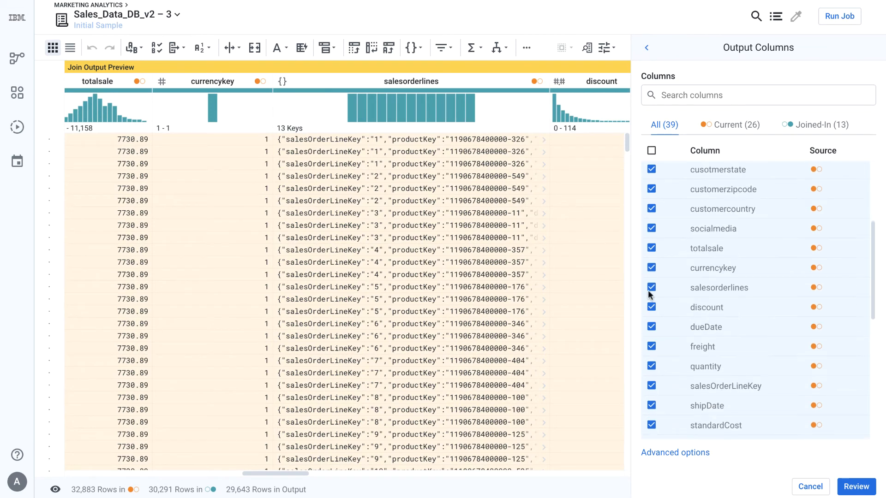
{"action": "left_click", "coordinate": [652, 287]}
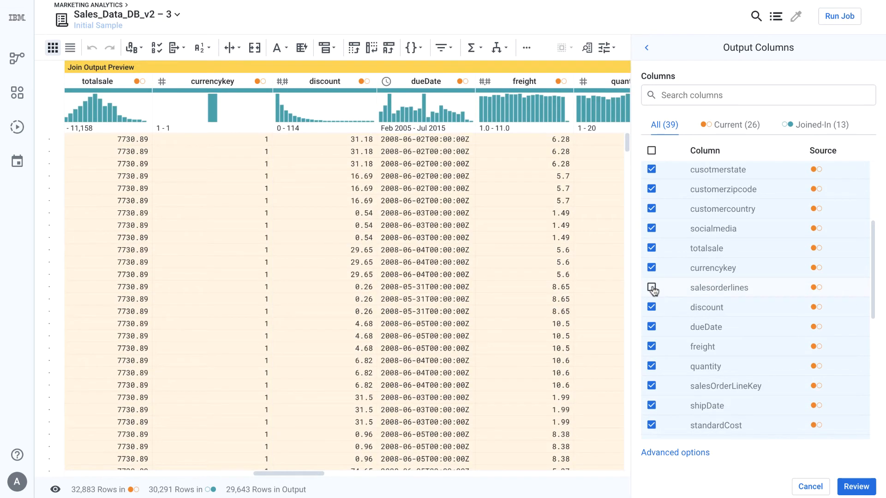
- Review the join settings and add the inner join to the recipe
{"action": "scroll", "coordinate": [567, 298], "scroll_direction": "right", "scroll_amount": 8}
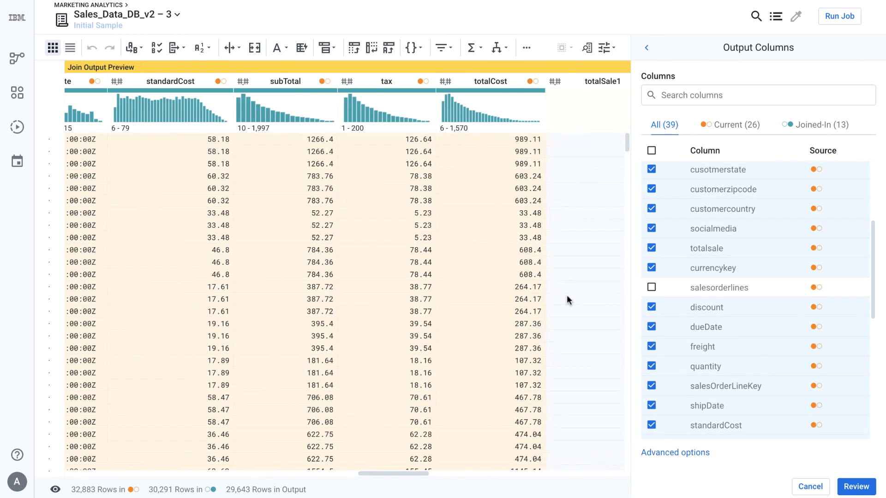
{"action": "scroll", "coordinate": [567, 299], "scroll_direction": "right", "scroll_amount": 2}
{"action": "left_click", "coordinate": [857, 487]}
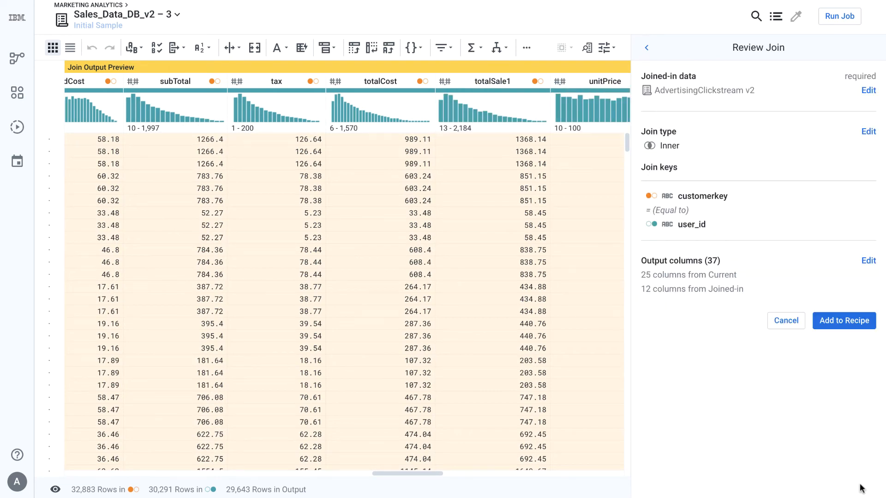
{"action": "left_click", "coordinate": [850, 324]}
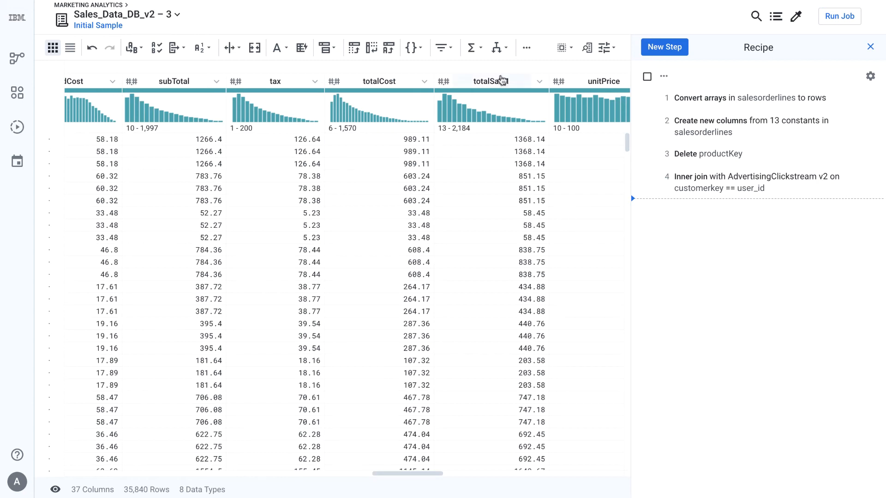
- Create a new column named Profit with the formula SUBTRACT(totalSale1, totalCost)
{"action": "left_click", "coordinate": [500, 82]}
{"action": "left_click", "coordinate": [384, 85], "text": "shift"}
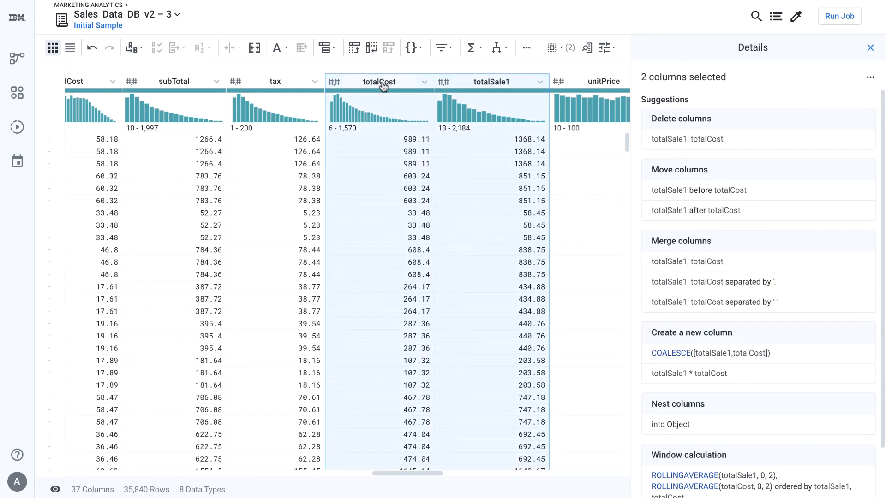
{"action": "left_click", "coordinate": [472, 48]}
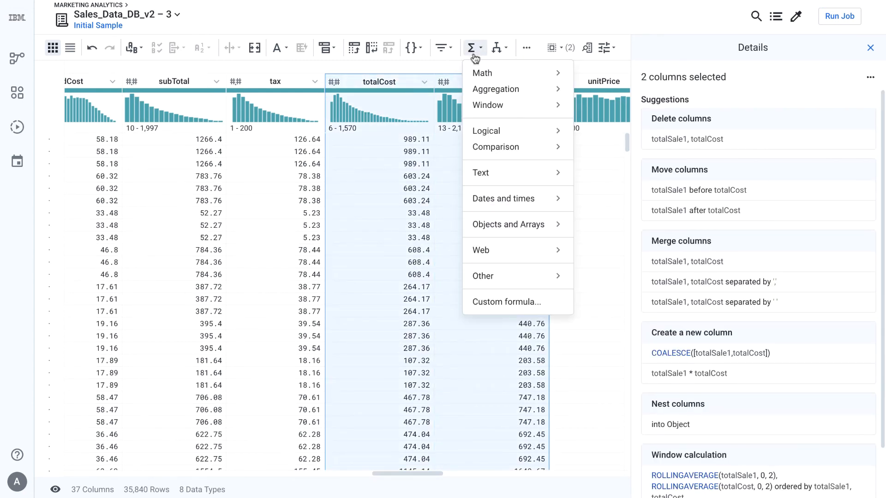
{"action": "mouse_move", "coordinate": [503, 76]}
{"action": "left_click", "coordinate": [606, 88]}
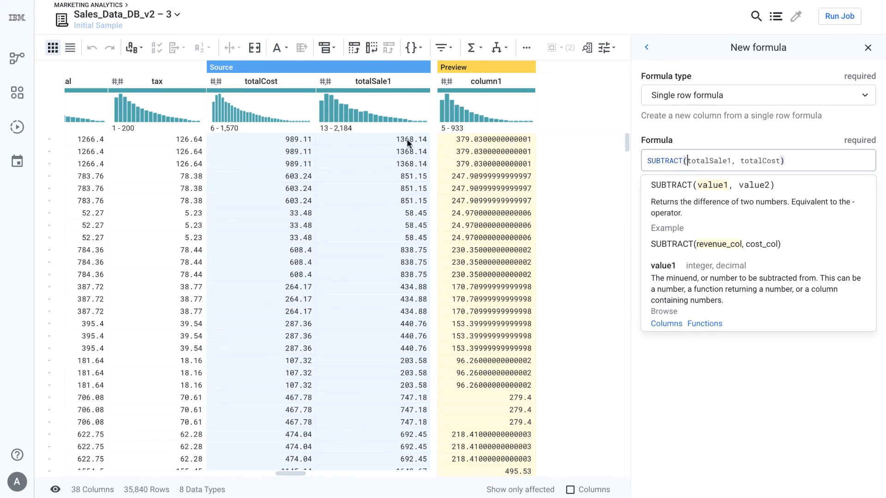
{"action": "left_click", "coordinate": [707, 353]}
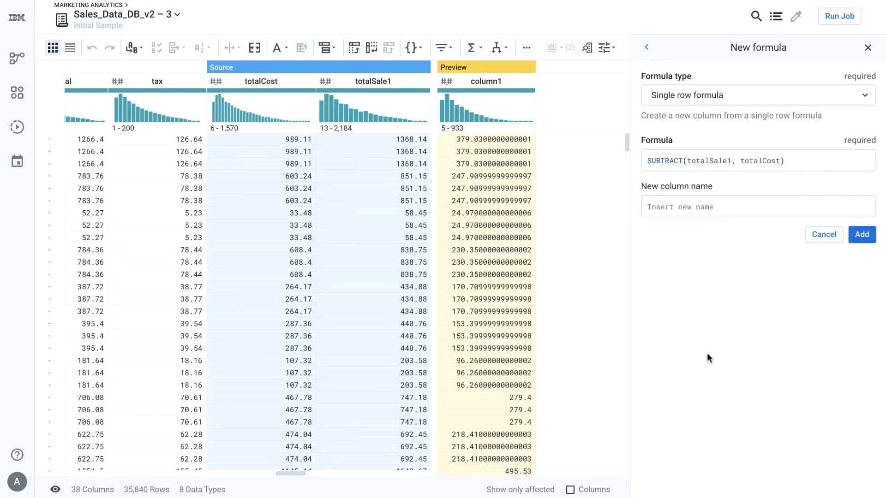
{"action": "left_click", "coordinate": [704, 201]}
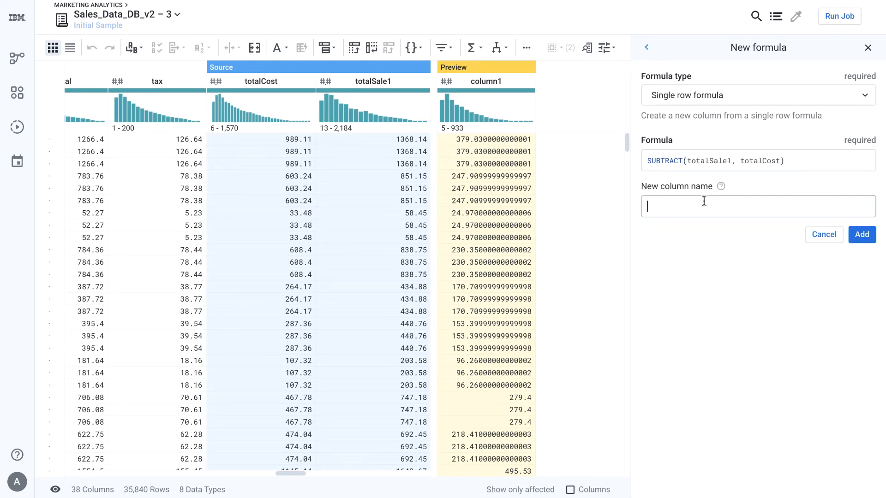
{"action": "type", "text": "Profit"}
{"action": "left_click", "coordinate": [863, 235]}
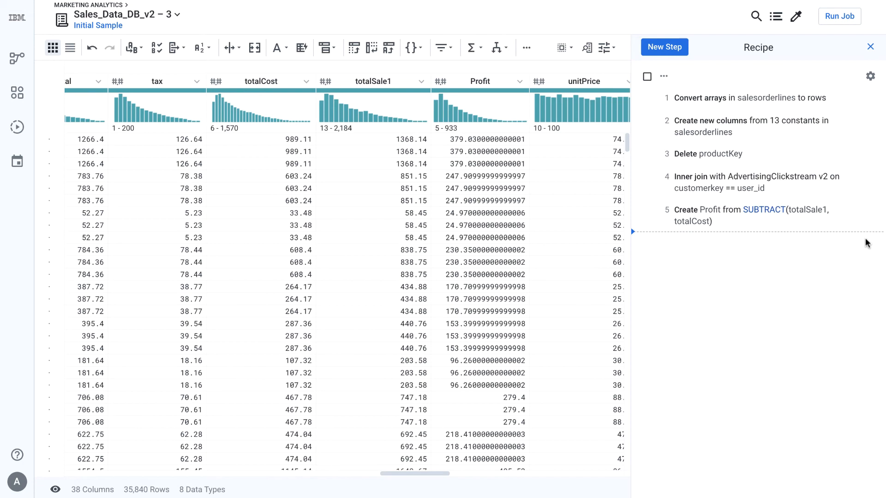
- Run the job, keeping the SQL Server publishing action set to drop and recreate the MarketingAnalytics table every run
{"action": "left_click", "coordinate": [833, 17]}
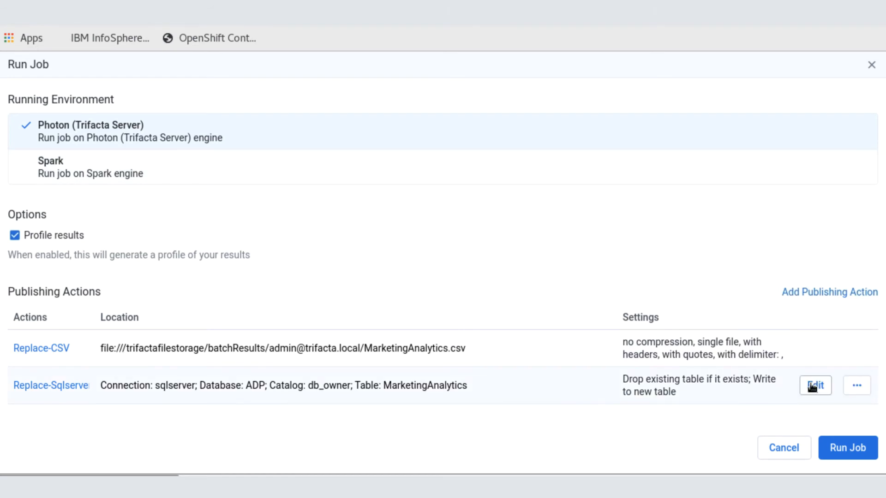
{"action": "left_click", "coordinate": [812, 387]}
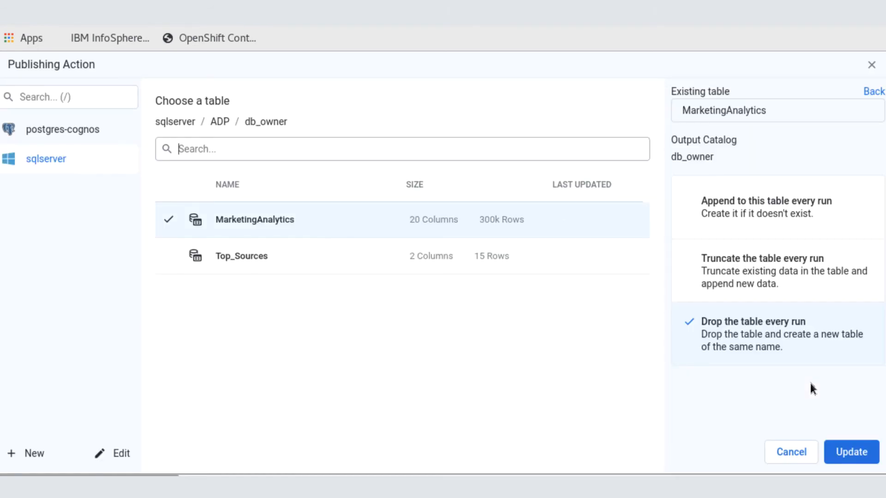
{"action": "mouse_move", "coordinate": [66, 162]}
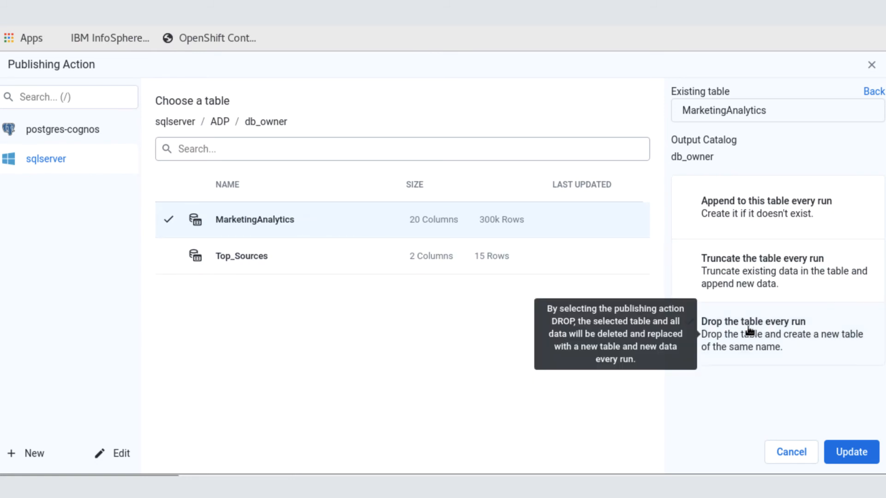
{"action": "left_click", "coordinate": [849, 451]}
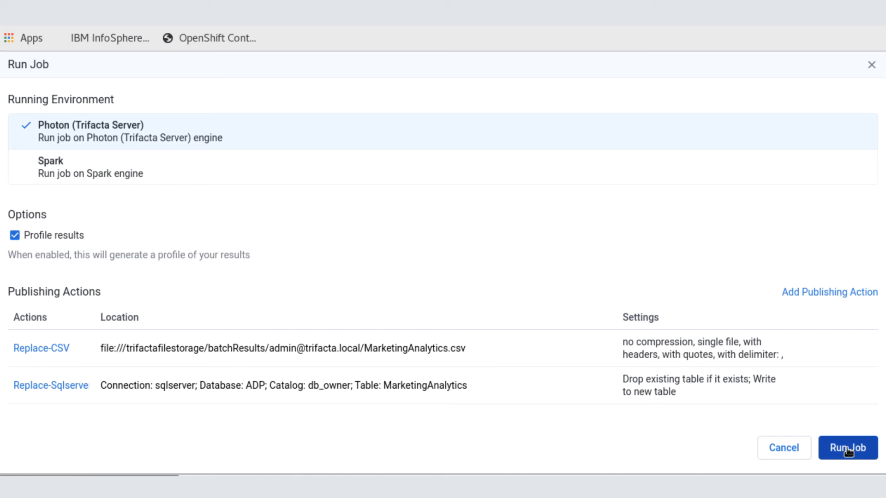
{"action": "left_click", "coordinate": [849, 451]}
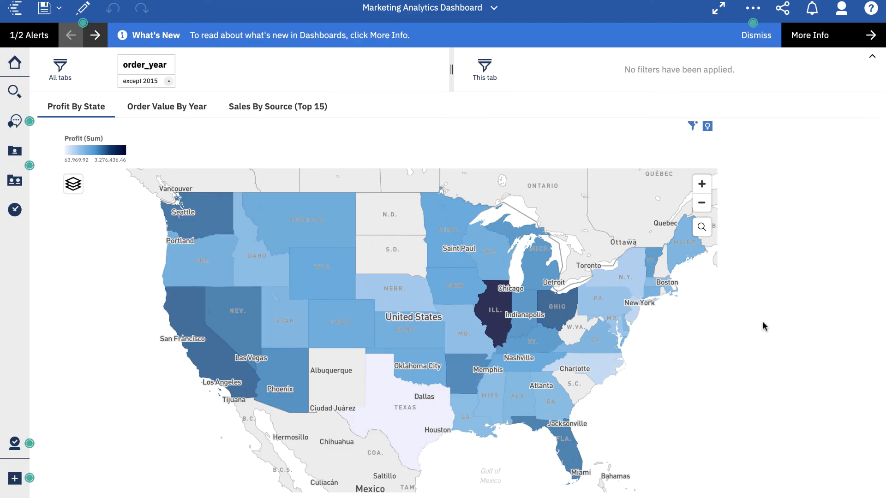
- Switch to the Marketing Analytics Dashboard and examine the Profit By State, Order Value By Year and Sales By Source tabs
{"action": "mouse_move", "coordinate": [497, 307]}
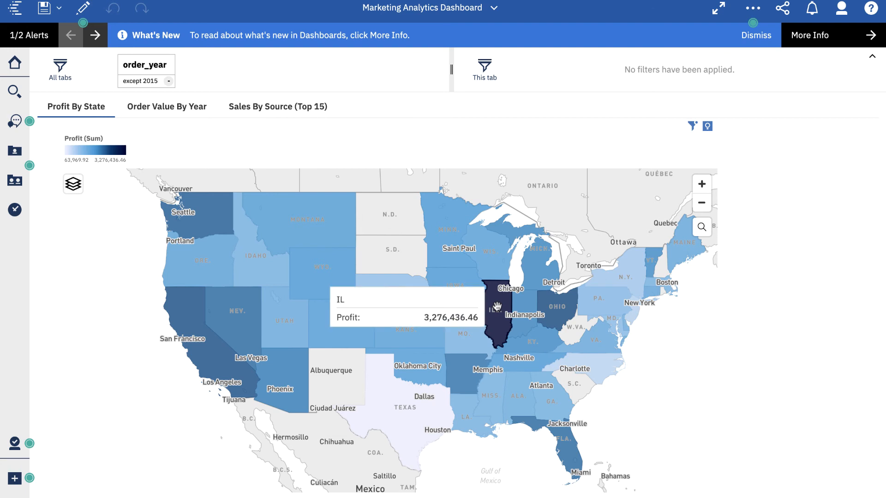
{"action": "mouse_move", "coordinate": [219, 355]}
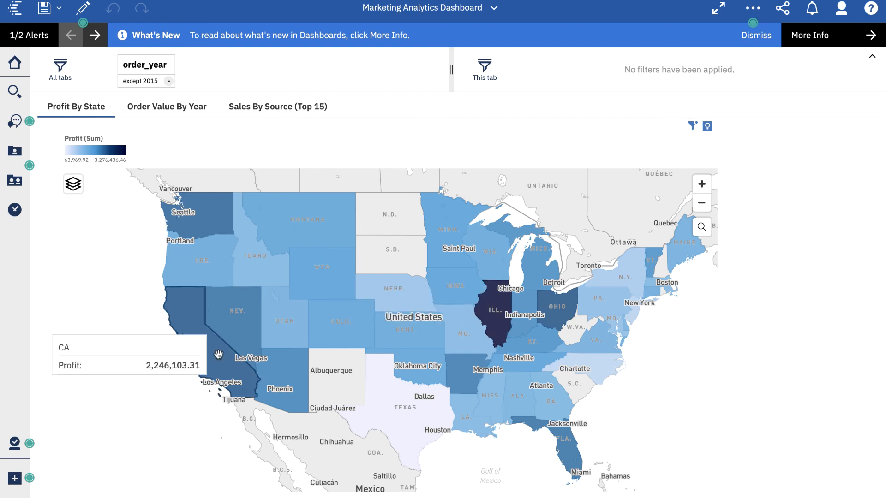
{"action": "left_click", "coordinate": [178, 108]}
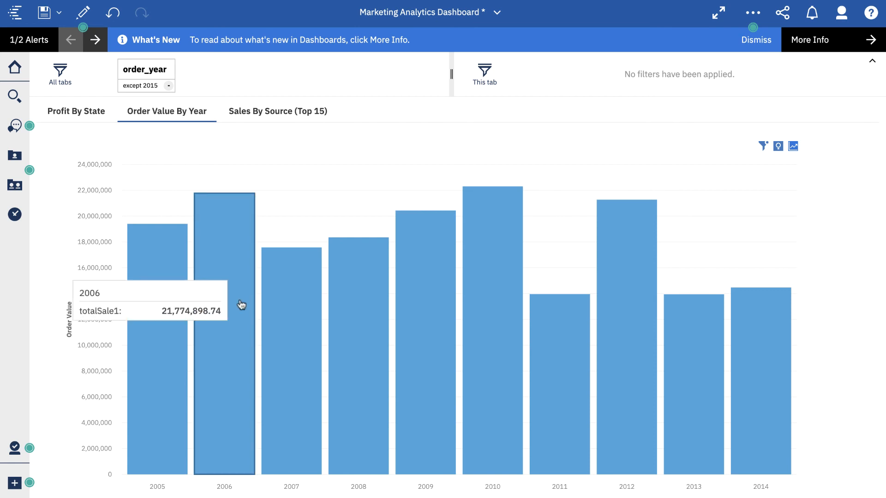
{"action": "mouse_move", "coordinate": [287, 306]}
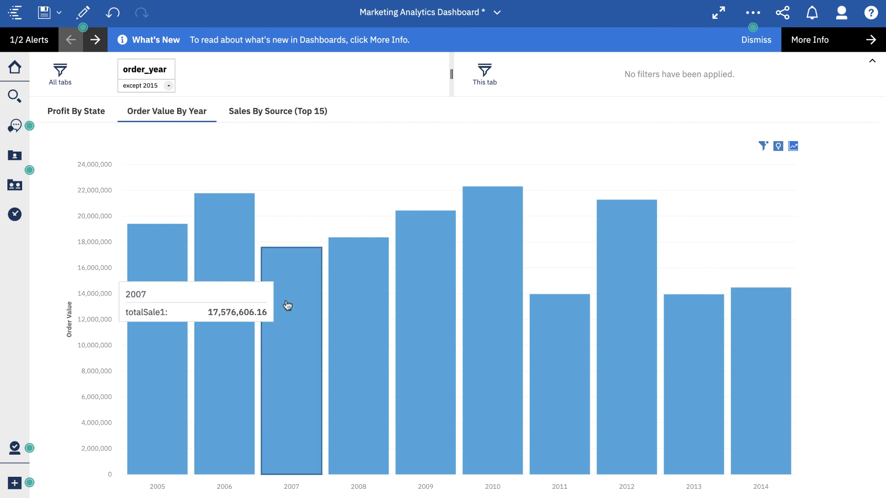
{"action": "mouse_move", "coordinate": [354, 303]}
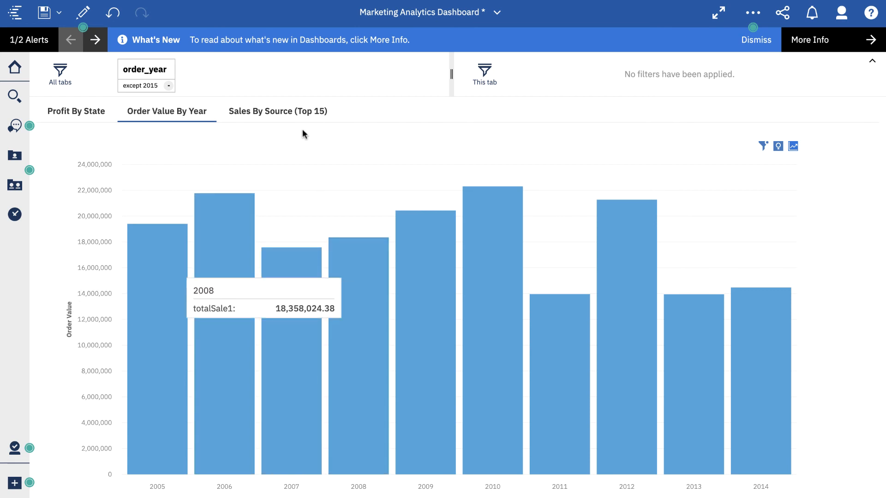
{"action": "left_click", "coordinate": [291, 114]}
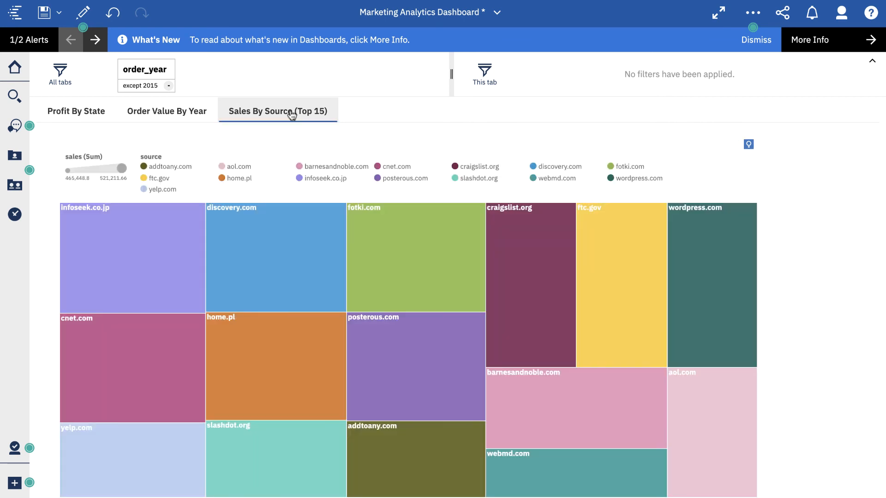
{"action": "mouse_move", "coordinate": [276, 248]}
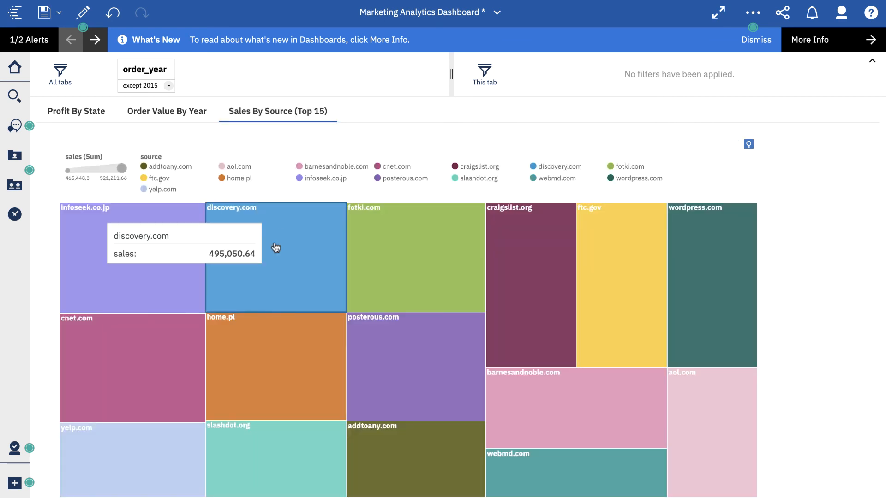
{"action": "mouse_move", "coordinate": [377, 243]}
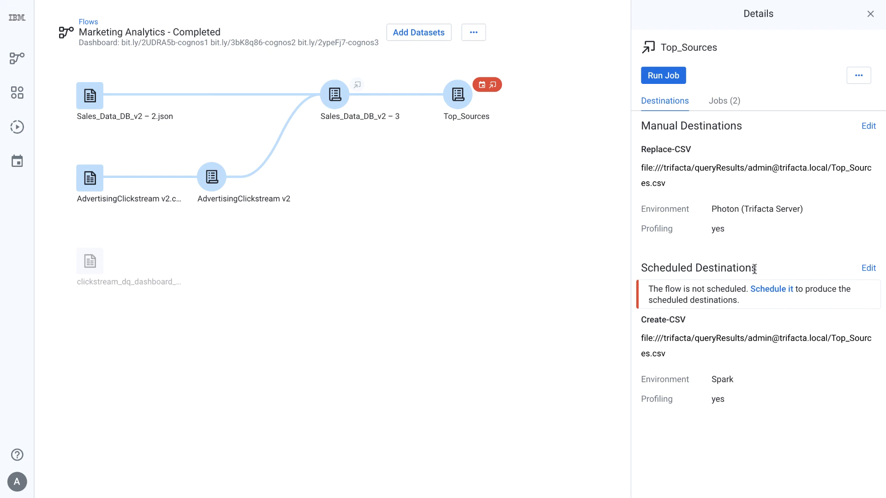
- Schedule the flow to run daily at 12:00 AM in the America/Los_Angeles timezone
{"action": "left_click", "coordinate": [474, 32]}
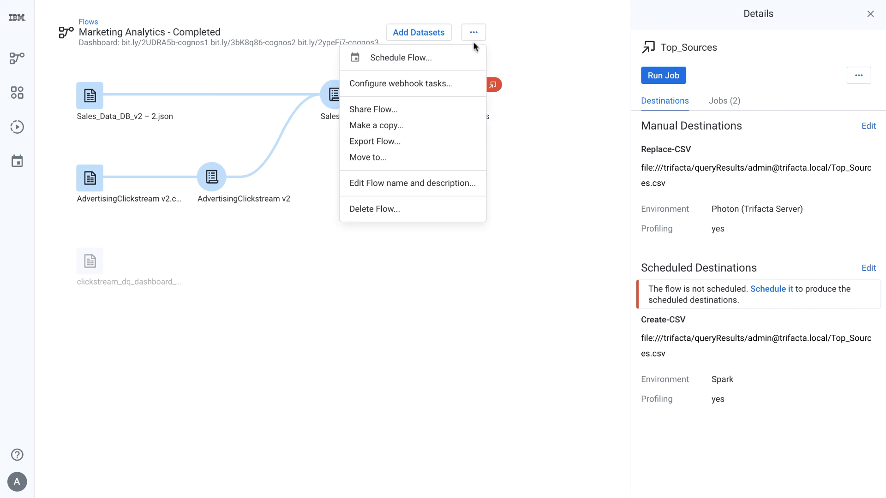
{"action": "left_click", "coordinate": [464, 55]}
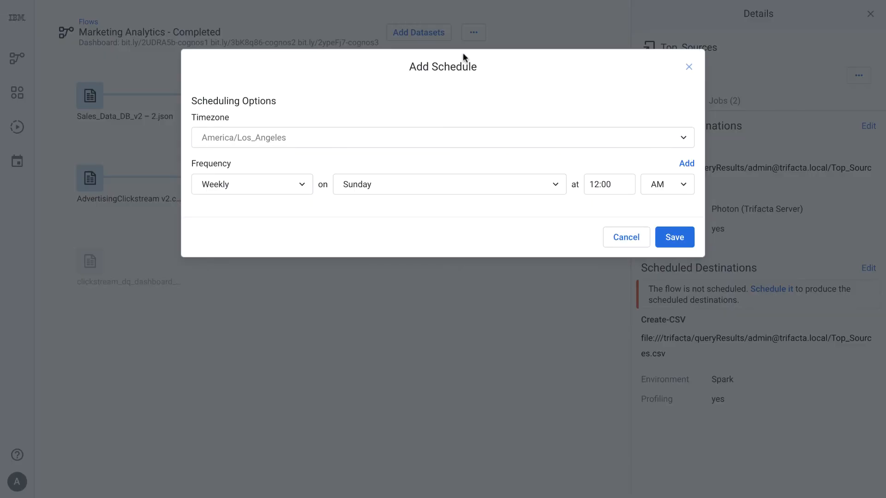
{"action": "left_click", "coordinate": [299, 187]}
{"action": "left_click", "coordinate": [265, 231]}
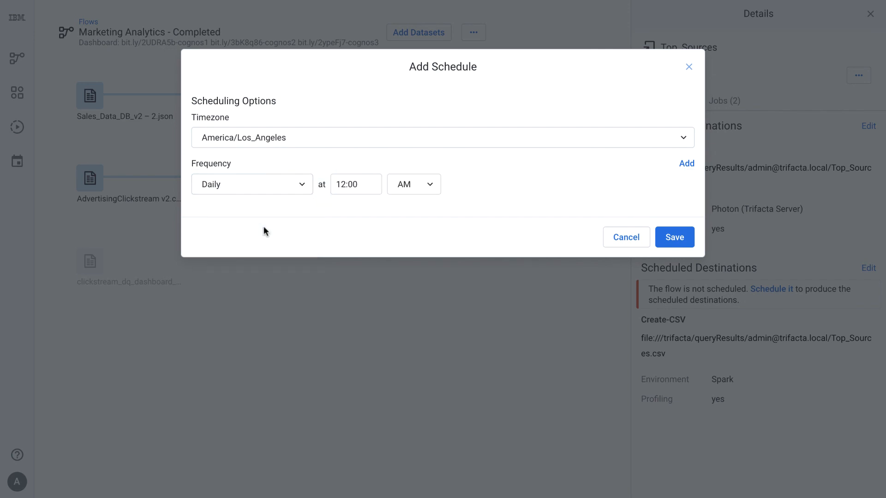
{"action": "left_click", "coordinate": [672, 237]}
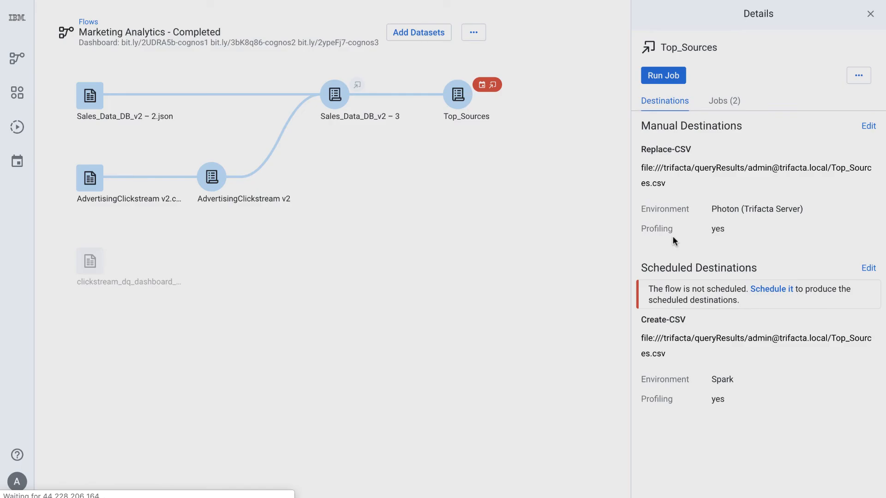